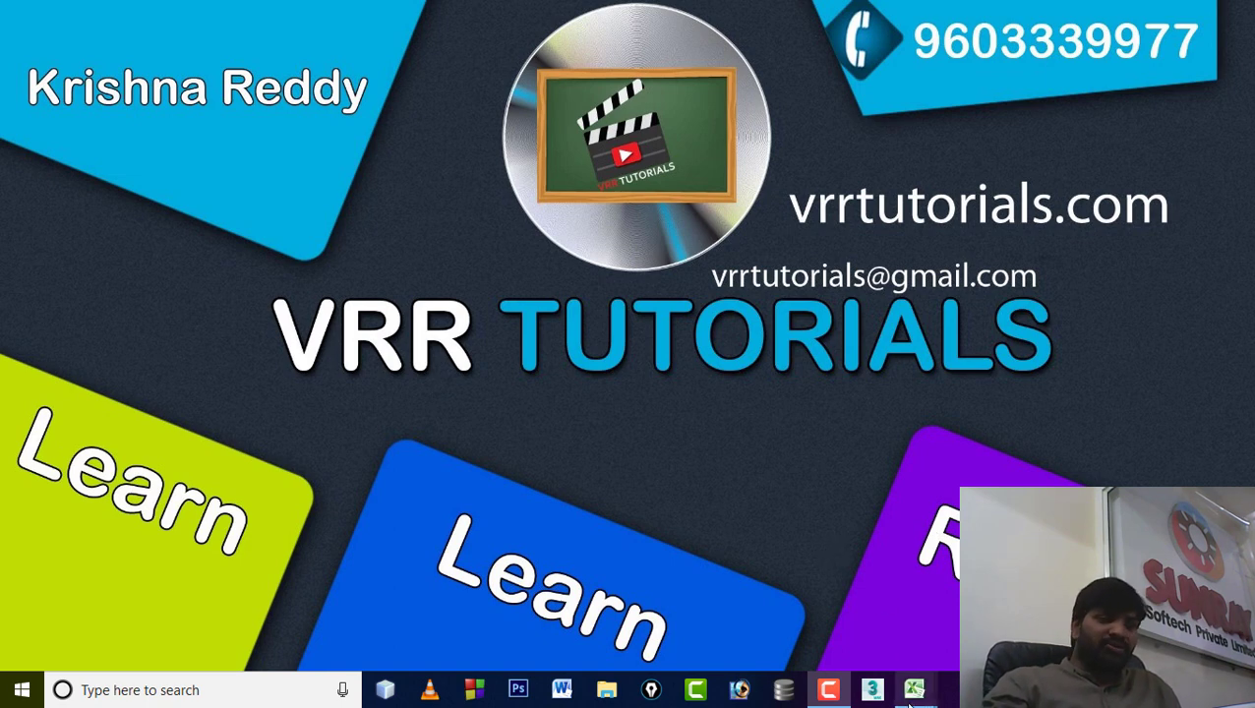
Step: Bring the 'substr occures in a string.xlsm' workbook to the front from the taskbar
{"action": "mouse_move", "coordinate": [915, 688]}
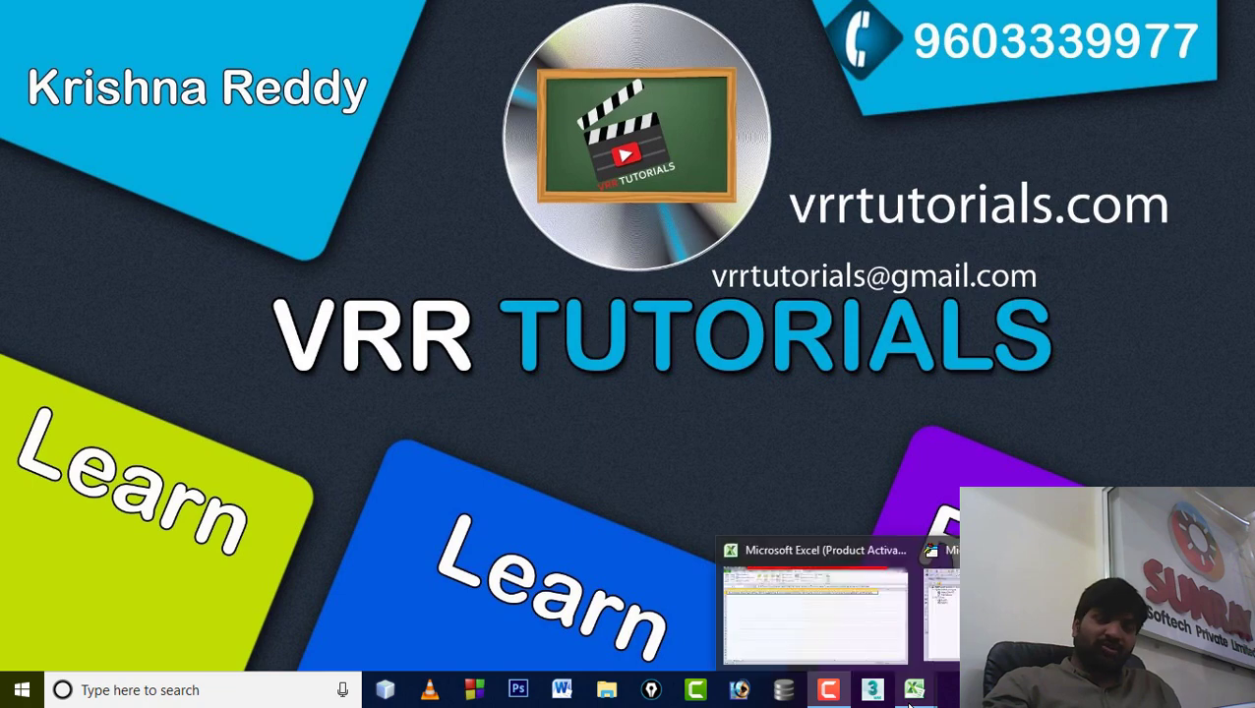
{"action": "left_click", "coordinate": [870, 637]}
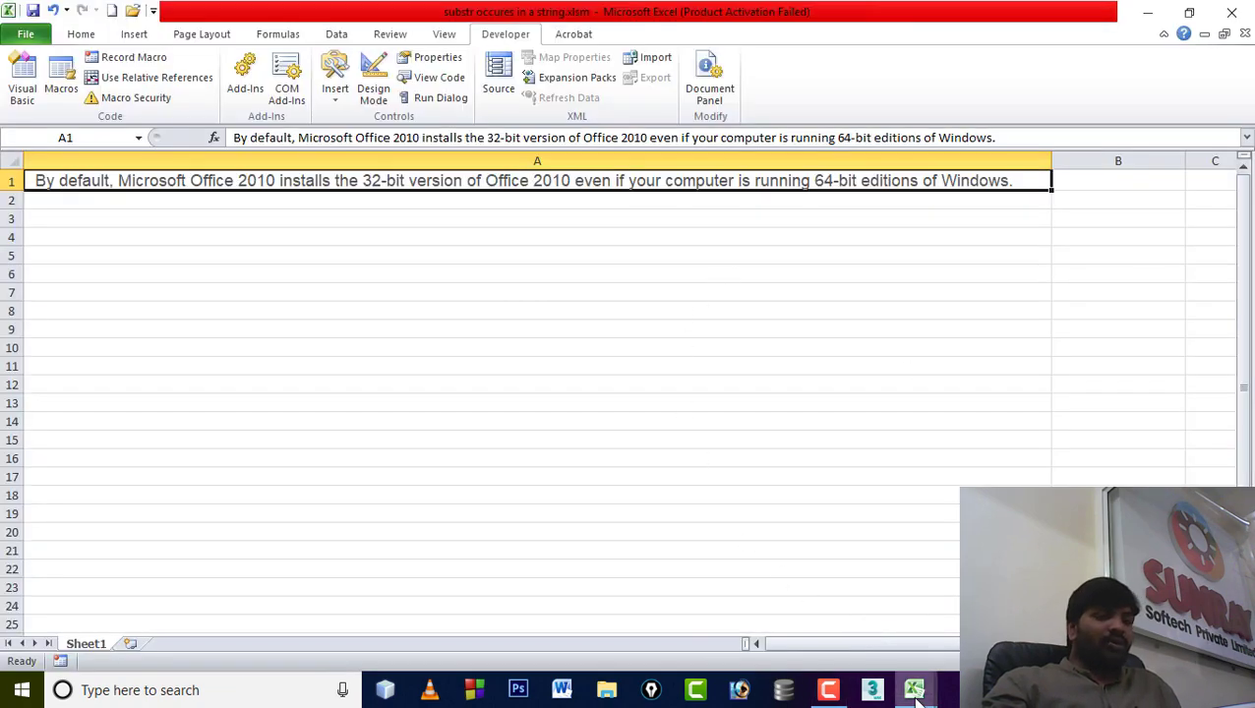
Step: Open the Visual Basic editor for the workbook and shift its window slightly right
{"action": "mouse_move", "coordinate": [915, 692]}
{"action": "left_click", "coordinate": [946, 600]}
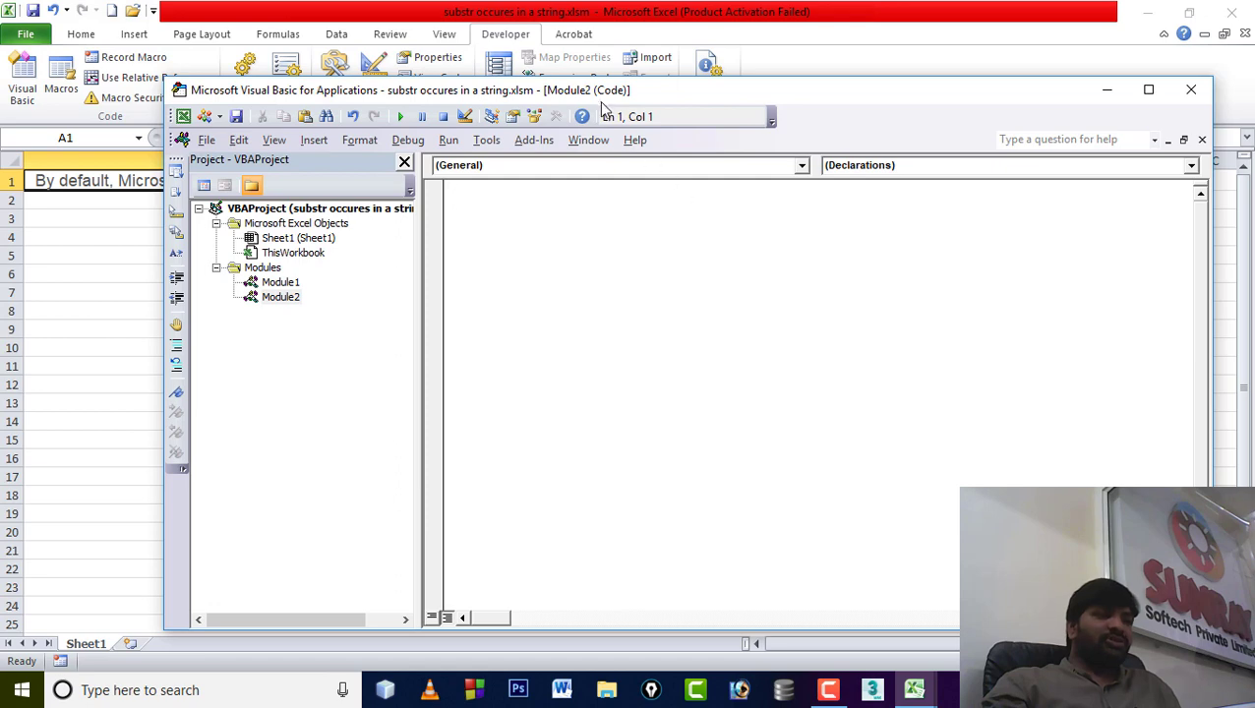
{"action": "left_click_drag", "start_coordinate": [601, 105], "coordinate": [662, 105]}
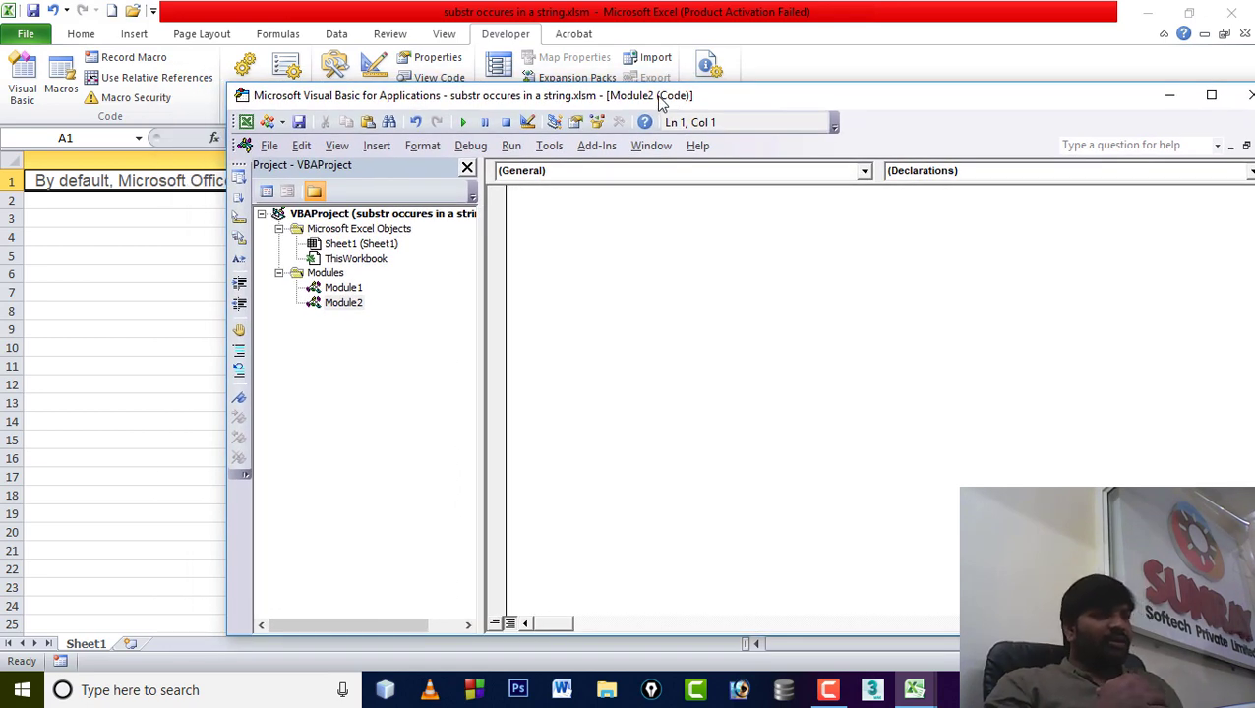
Step: Type a test 'len' in Module2, dismiss the compile error, and delete it
{"action": "type", "text": "le"}
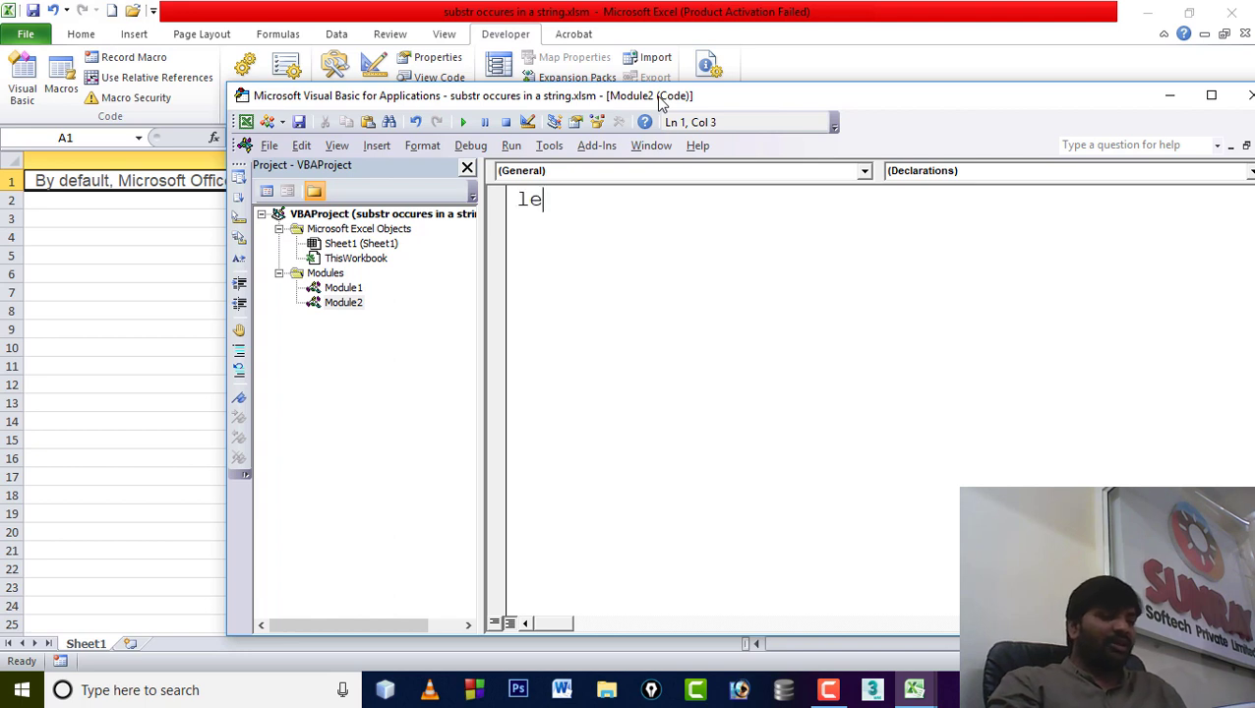
{"action": "type", "text": "n"}
{"action": "key", "text": "Return"}
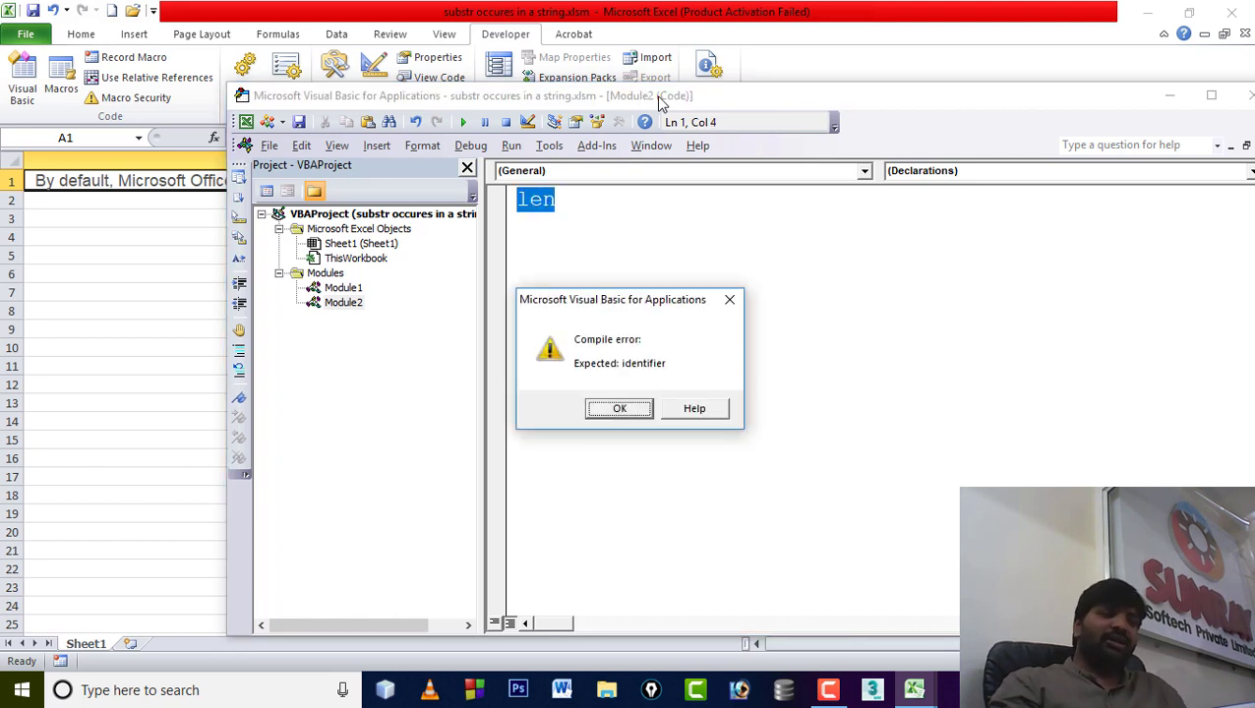
{"action": "left_click", "coordinate": [729, 300]}
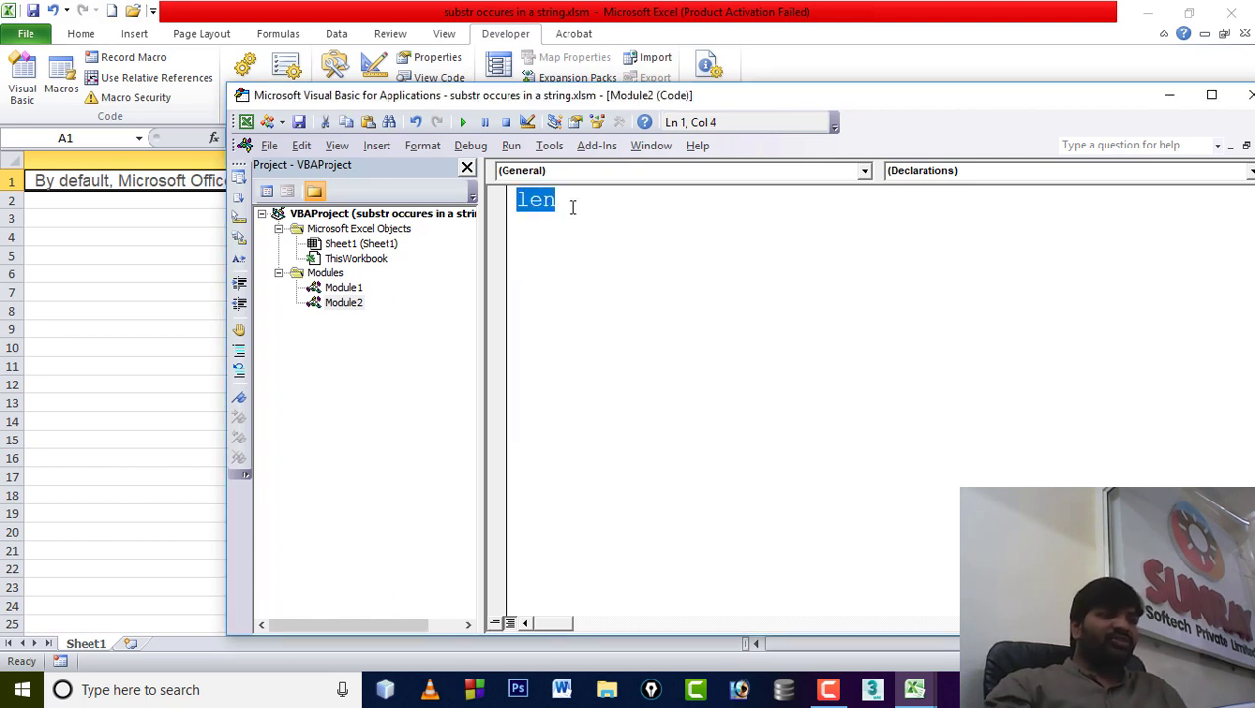
{"action": "left_click", "coordinate": [572, 207]}
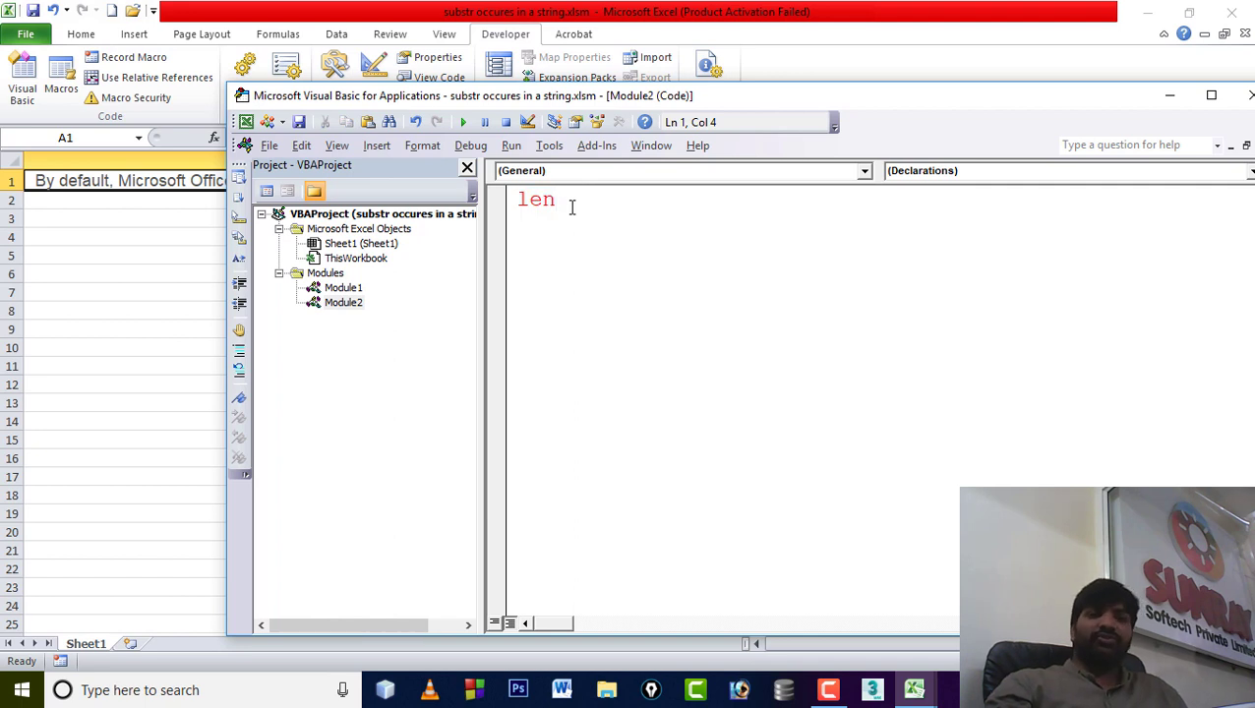
{"action": "left_click_drag", "start_coordinate": [562, 200], "coordinate": [513, 201]}
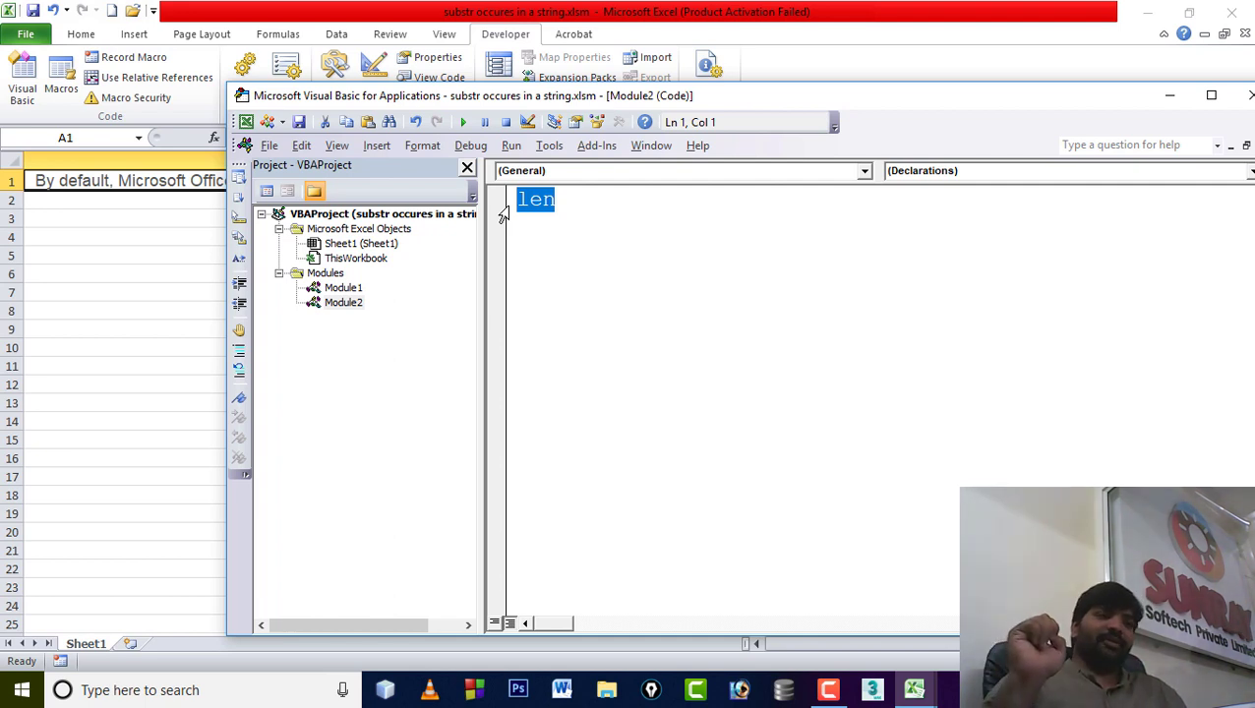
{"action": "key", "text": "BackSpace"}
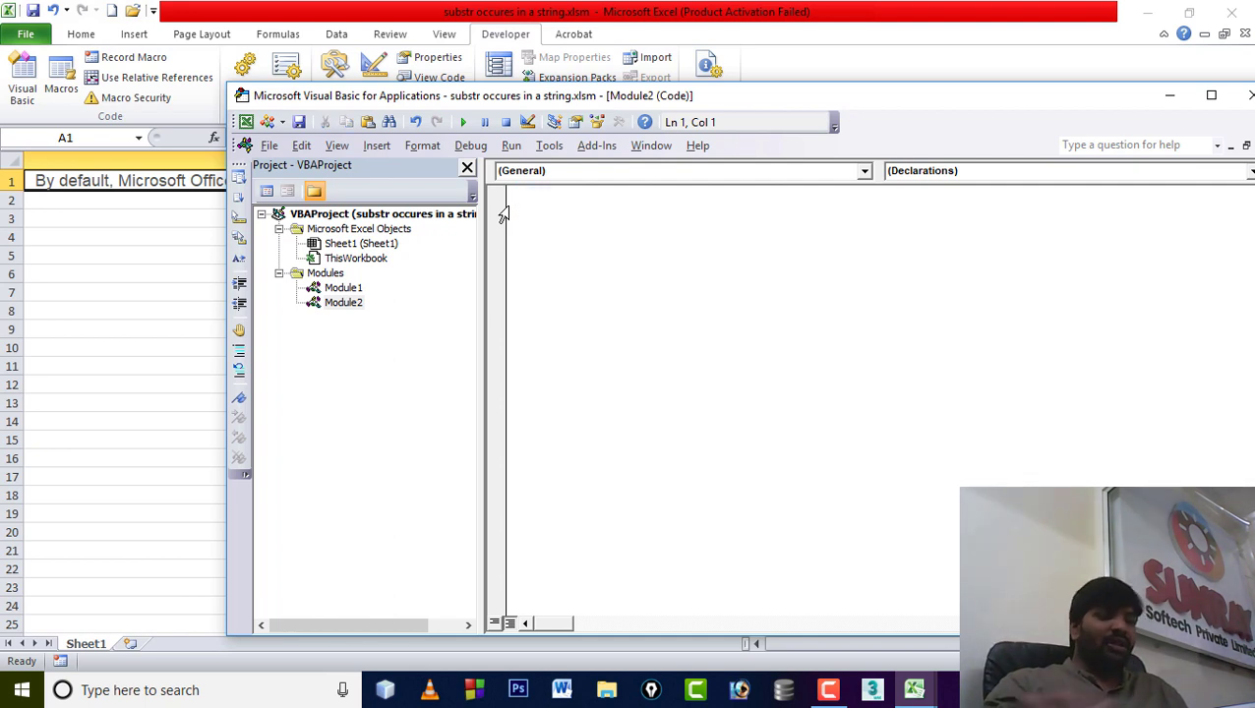
Step: Create the Sub string1() procedure and declare Dim str As String
{"action": "type", "text": "sub"}
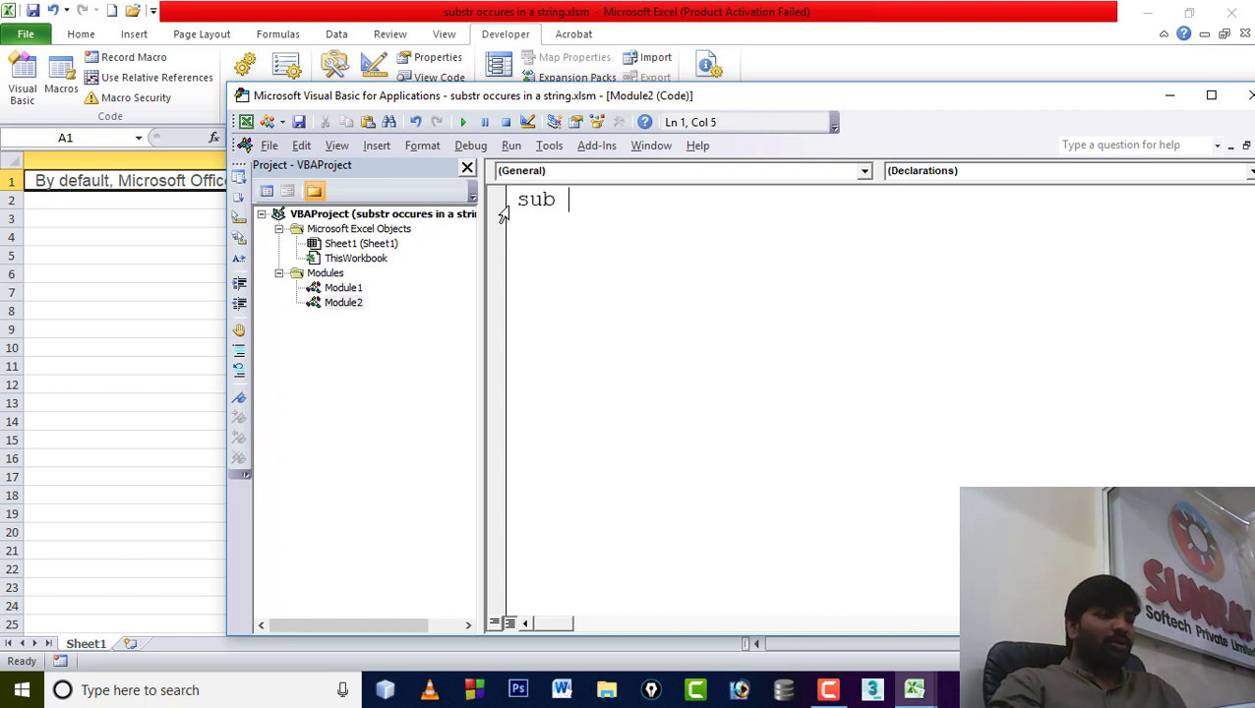
{"action": "type", "text": " s"}
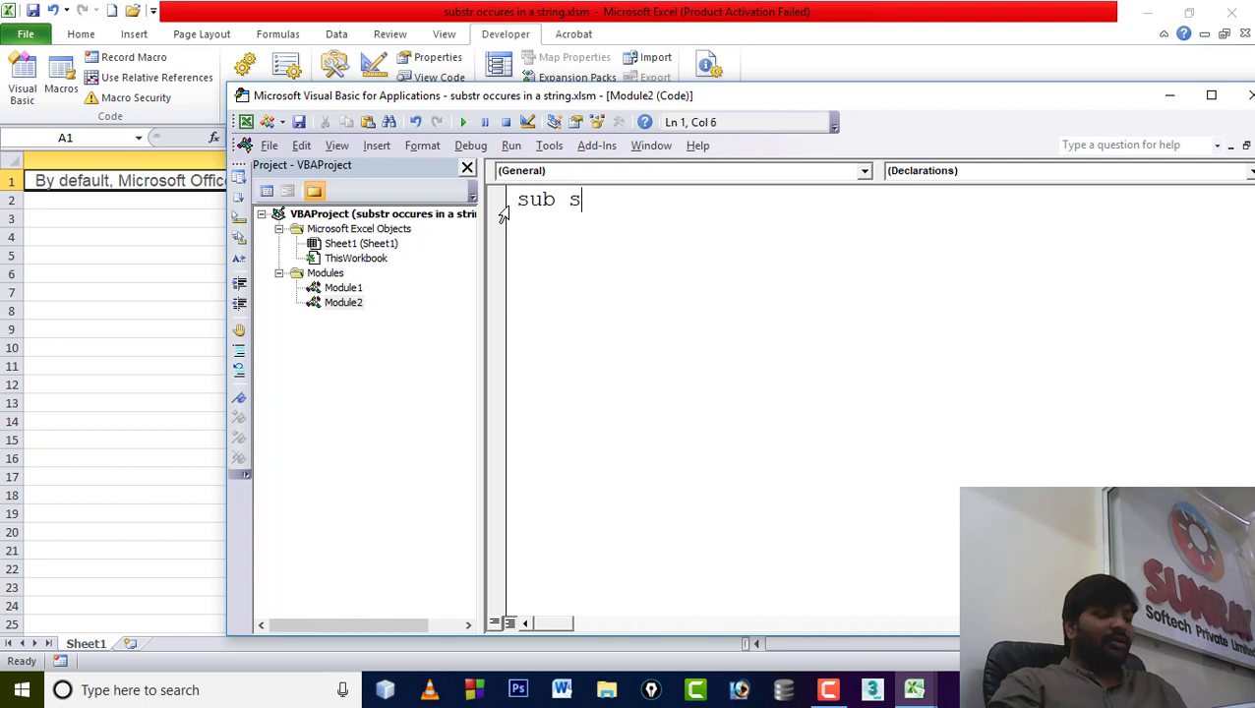
{"action": "type", "text": "tring1"}
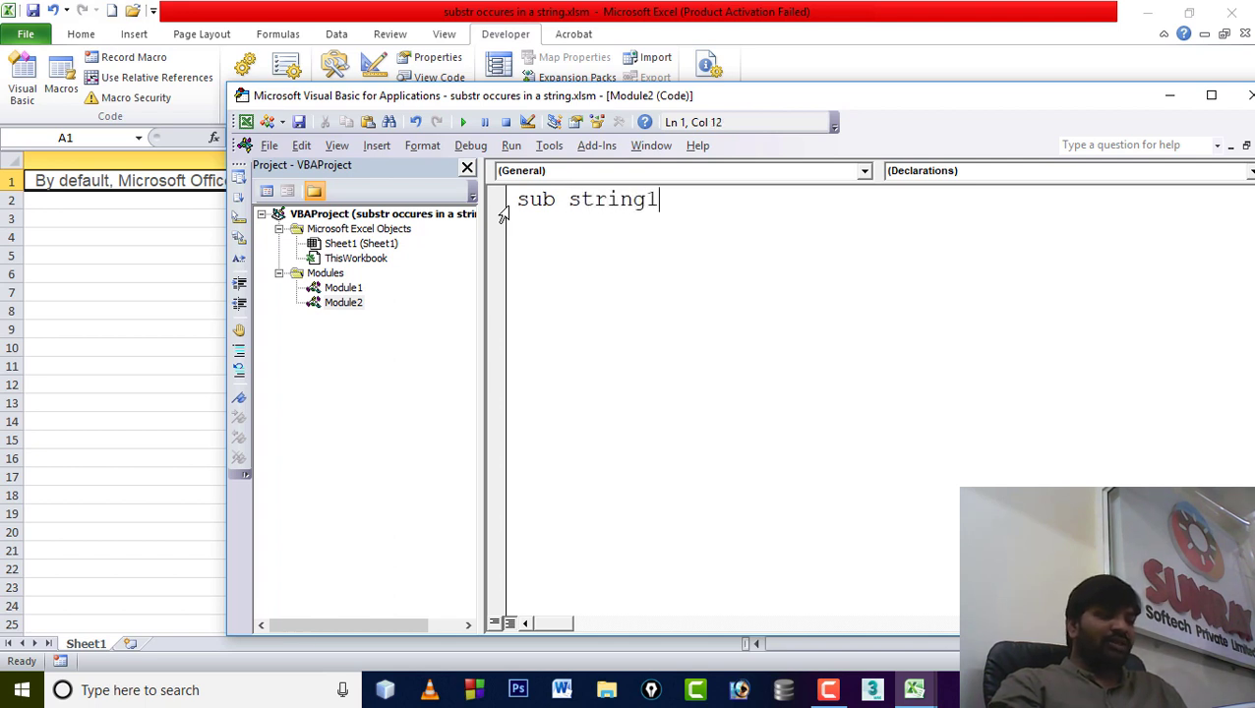
{"action": "type", "text": "()"}
{"action": "key", "text": "Return"}
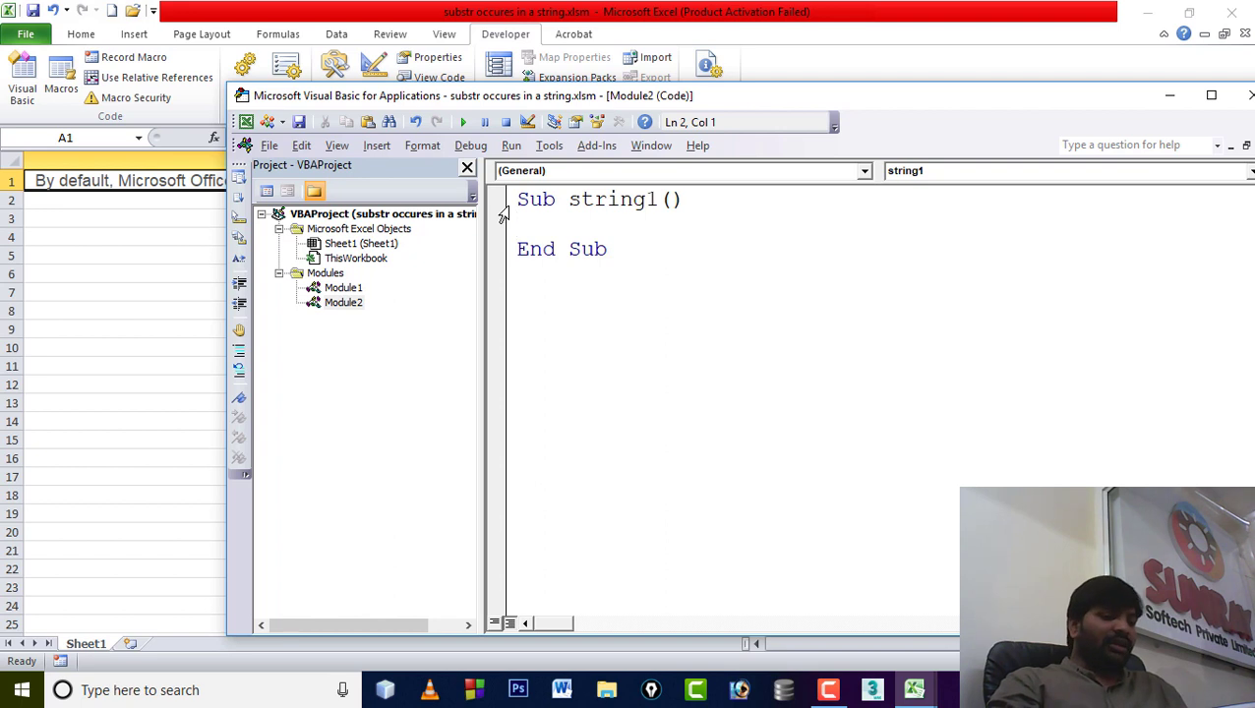
{"action": "type", "text": "s"}
{"action": "key", "text": "BackSpace"}
{"action": "type", "text": "di"}
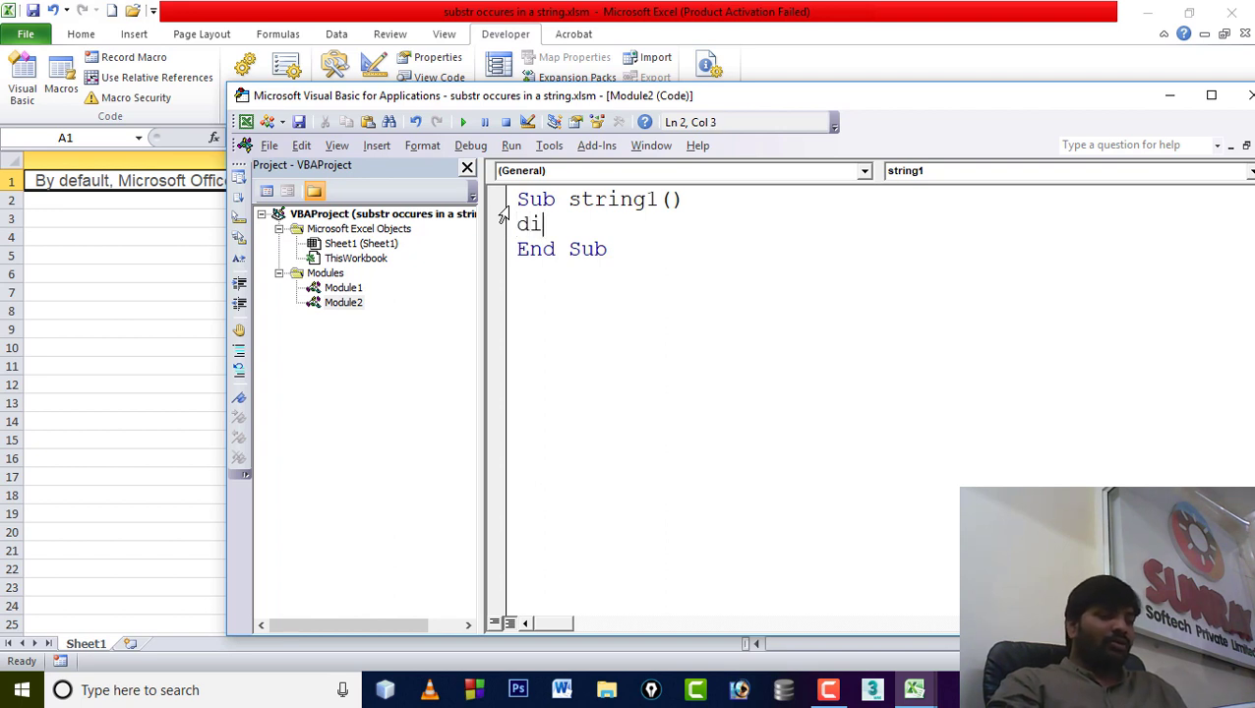
{"action": "type", "text": " m"}
{"action": "key", "text": "BackSpace"}
{"action": "type", "text": "m "}
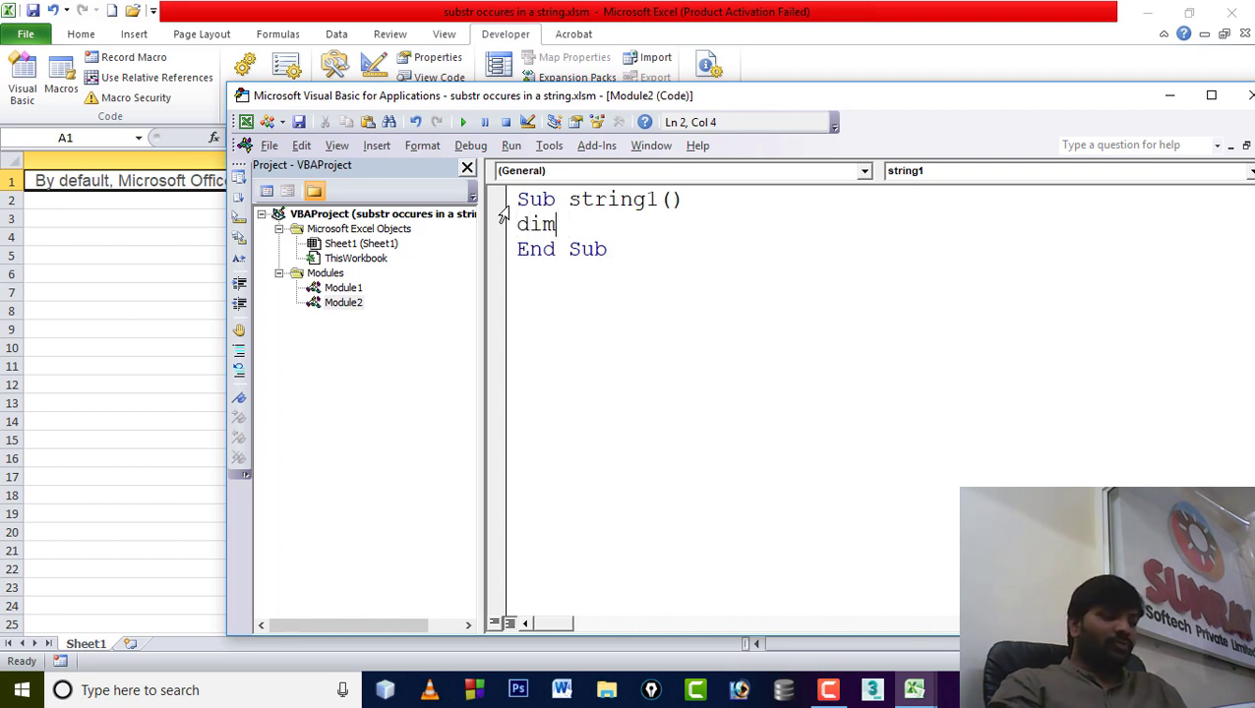
{"action": "type", "text": "s"}
{"action": "key", "text": "BackSpace"}
{"action": "type", "text": "str "}
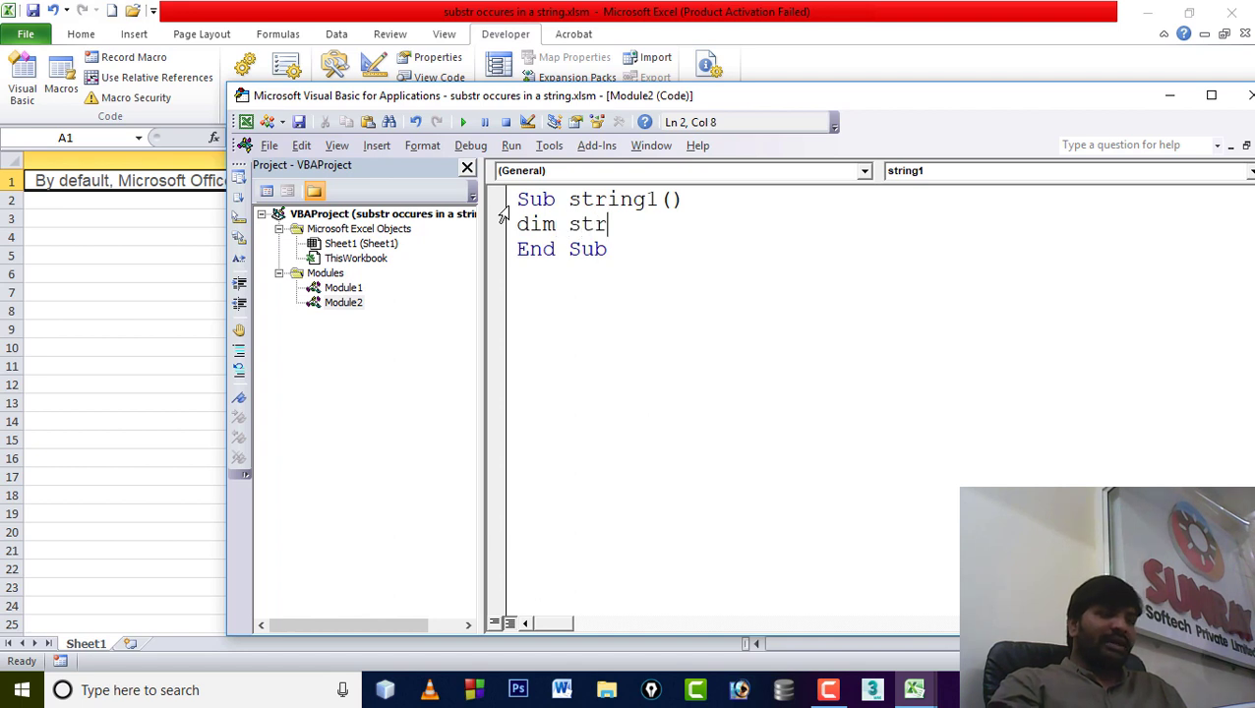
{"action": "type", "text": "as s"}
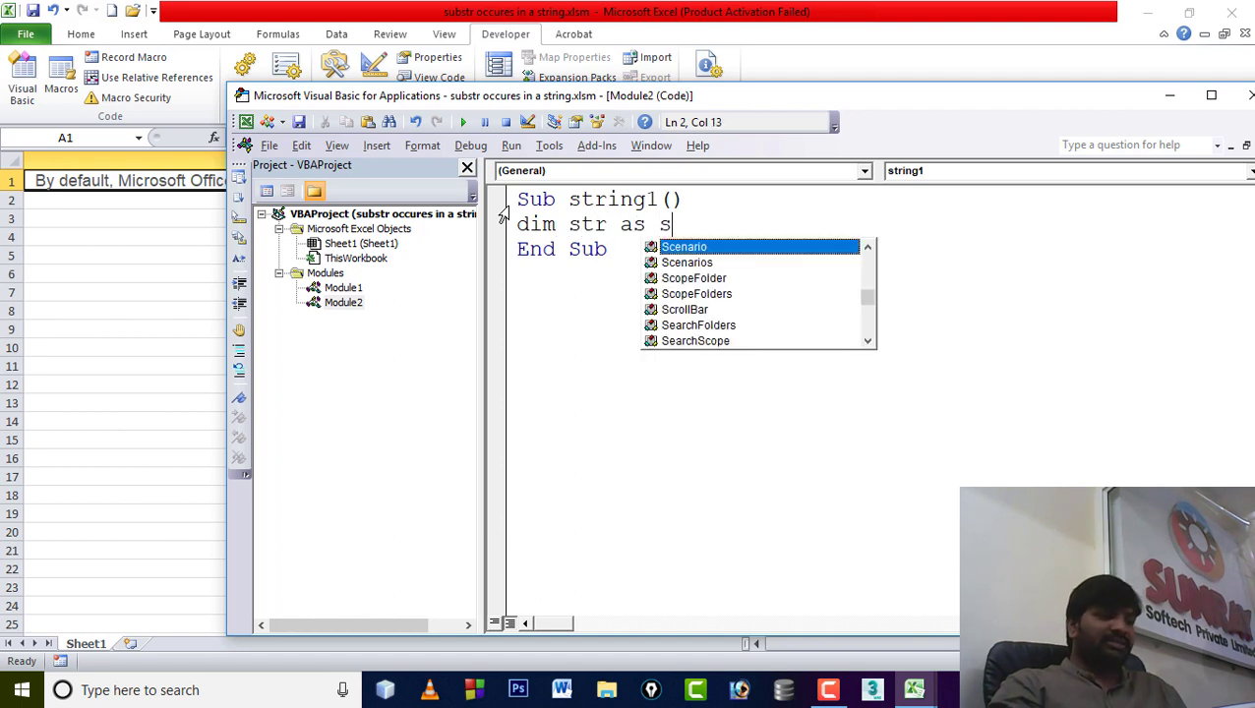
{"action": "type", "text": "ti"}
{"action": "key", "text": "BackSpace"}
{"action": "type", "text": "ring"}
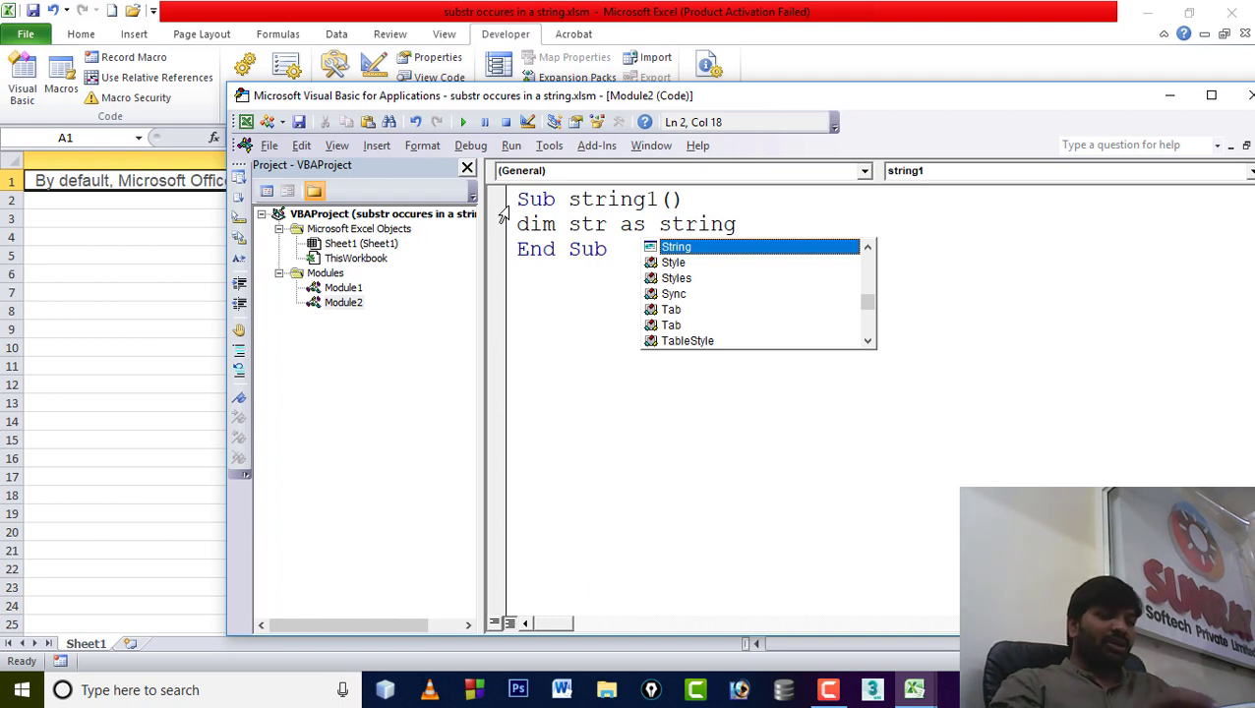
{"action": "key", "text": "Return"}
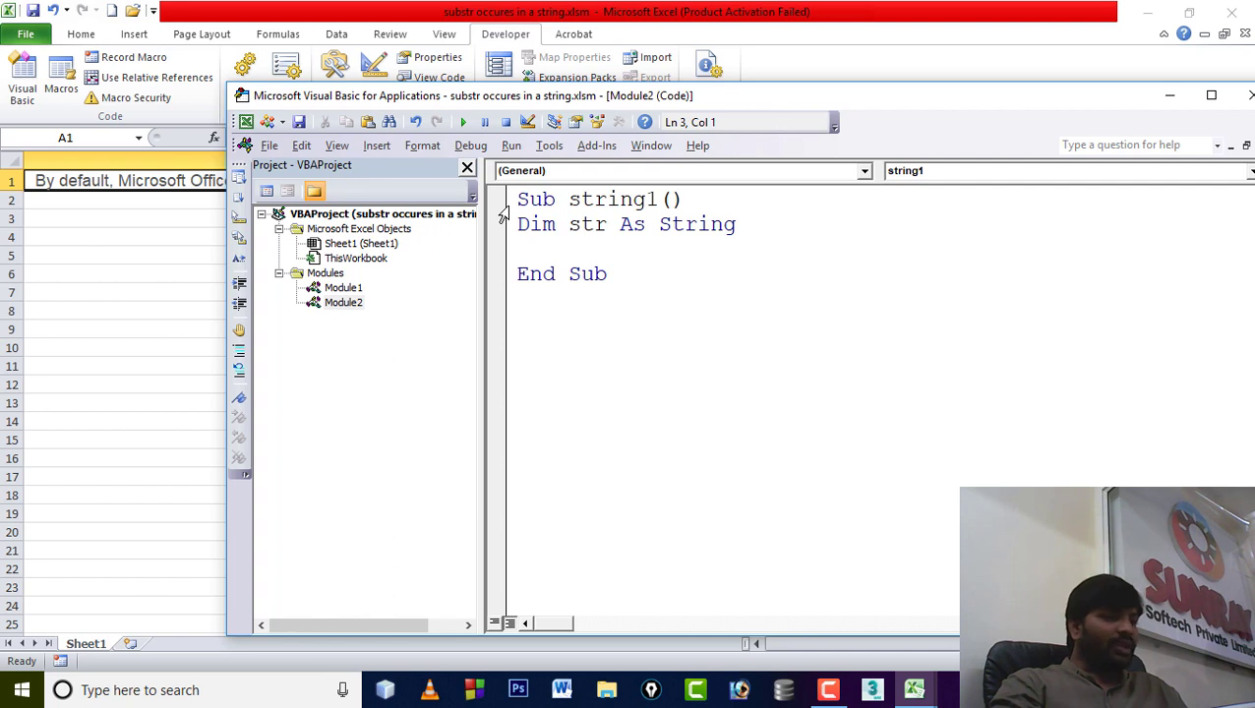
Step: Declare Dim i As Integer and begin the line str = ActiveCell.Value
{"action": "type", "text": "dim i a"}
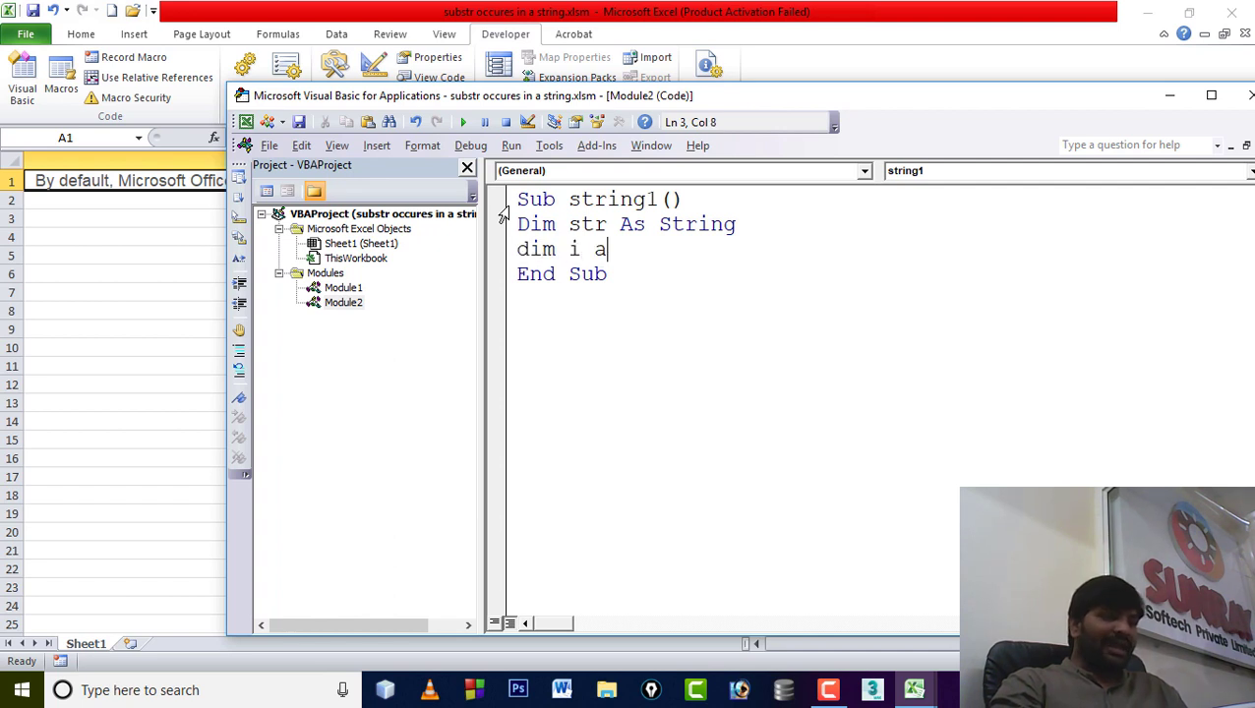
{"action": "type", "text": "s integer"}
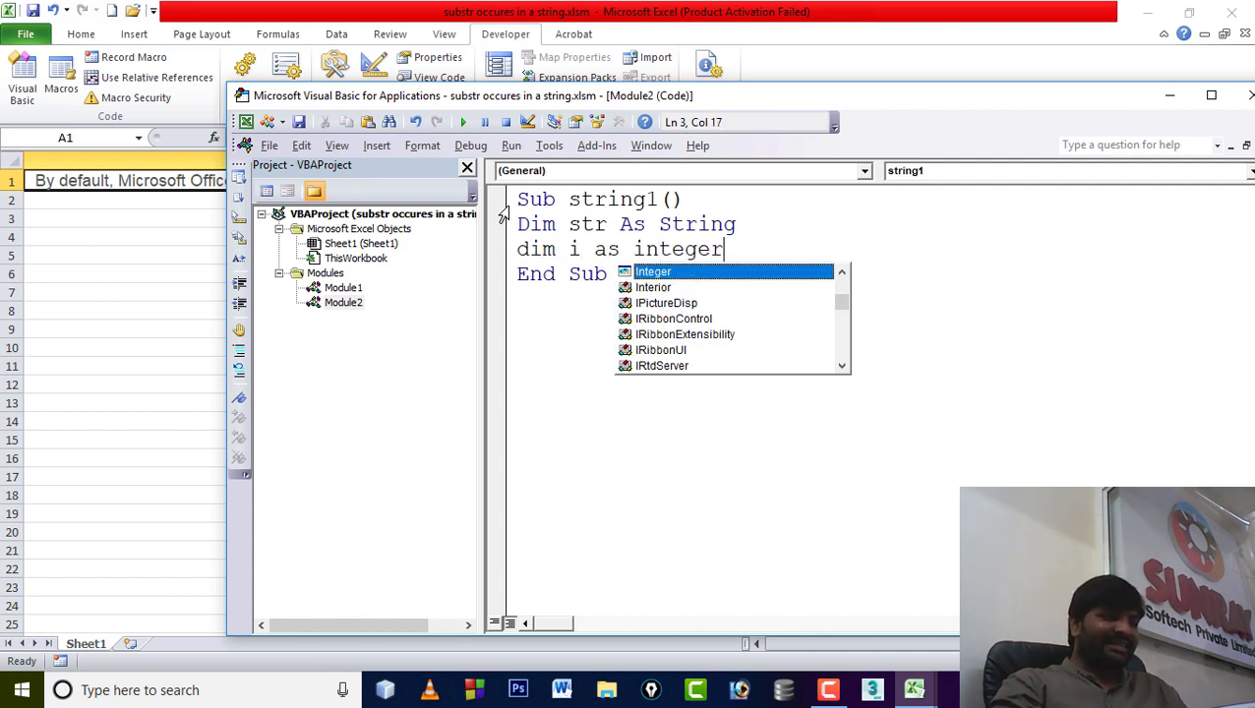
{"action": "key", "text": "Return"}
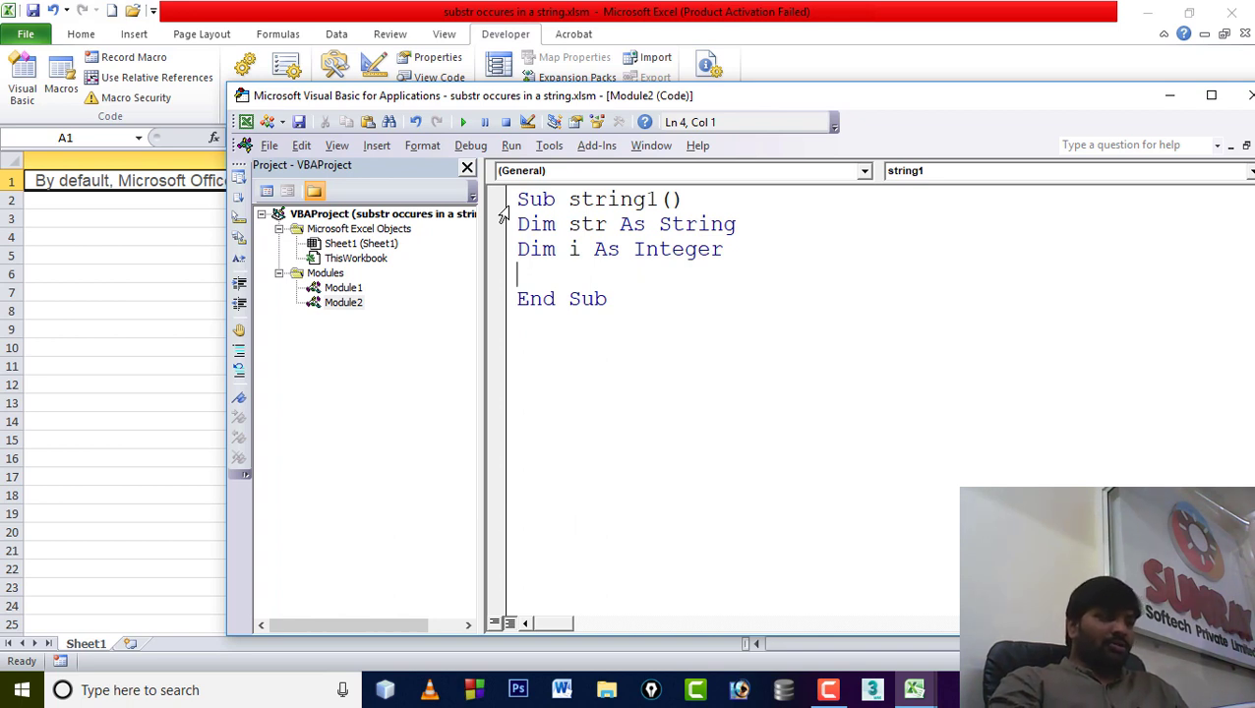
{"action": "type", "text": "str="}
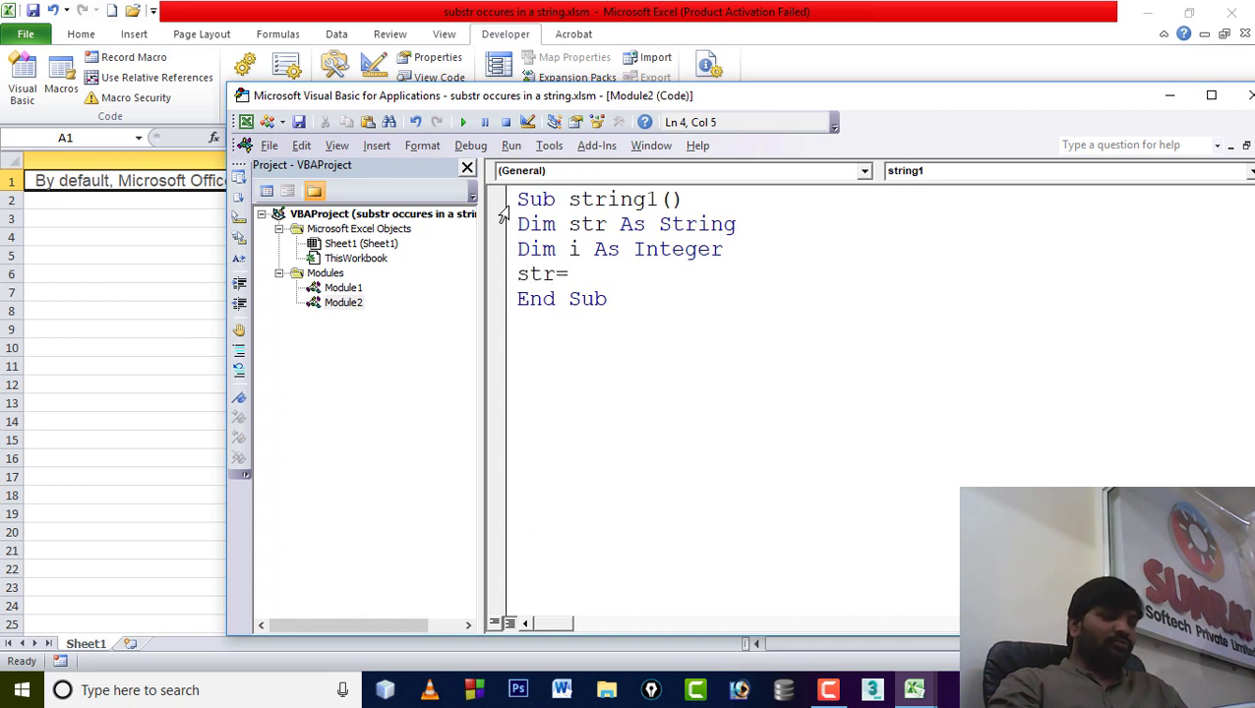
{"action": "type", "text": "activecell"}
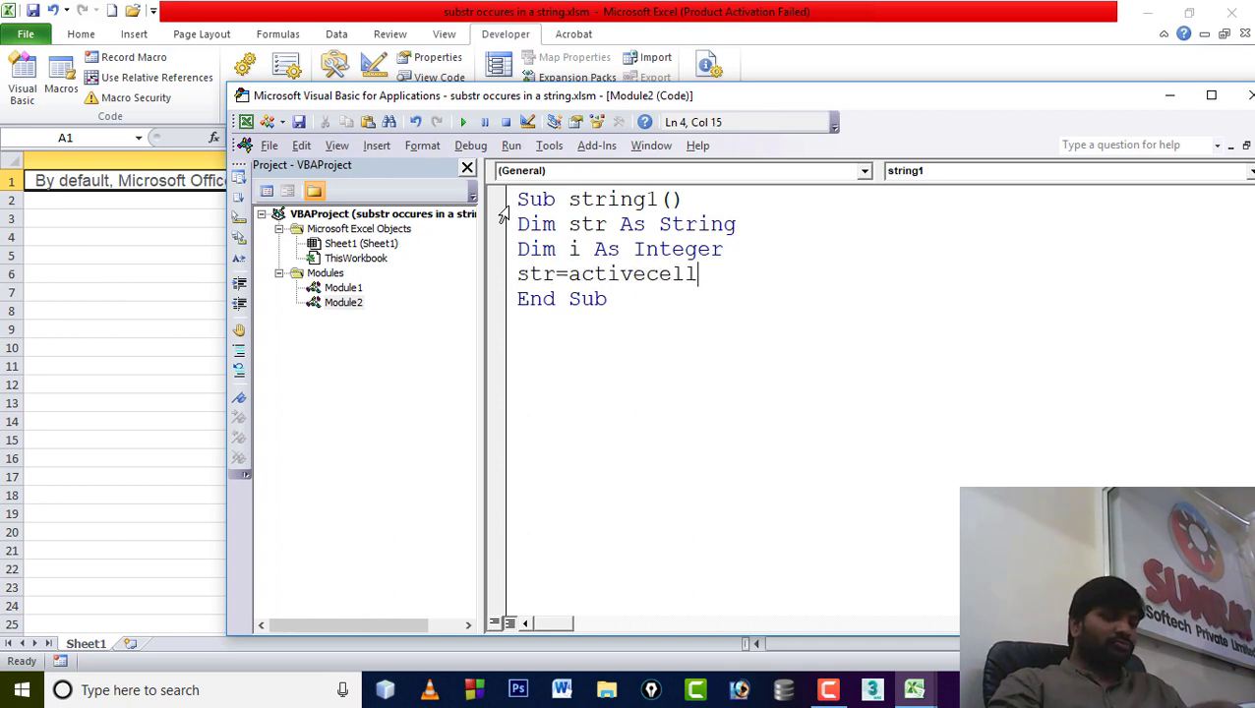
{"action": "type", "text": ".value"}
Step: Finish the ActiveCell assignment and add the line i = Len(str)
{"action": "key", "text": "Return"}
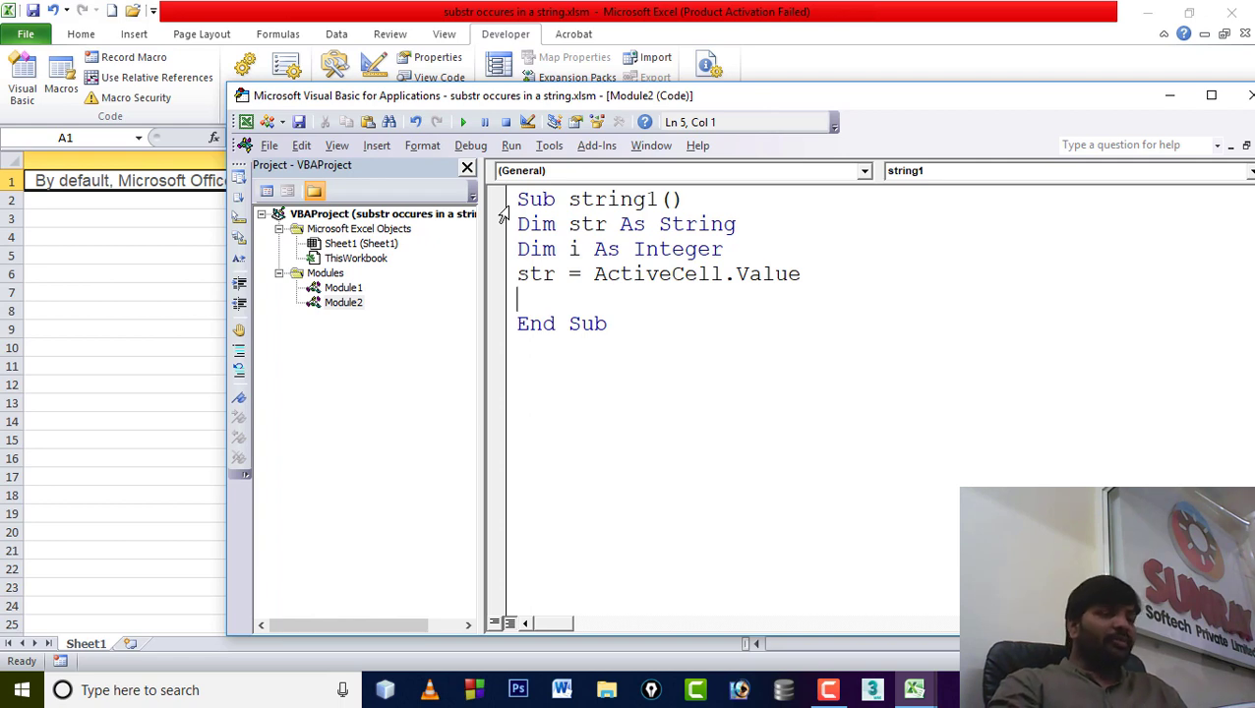
{"action": "type", "text": "i=l"}
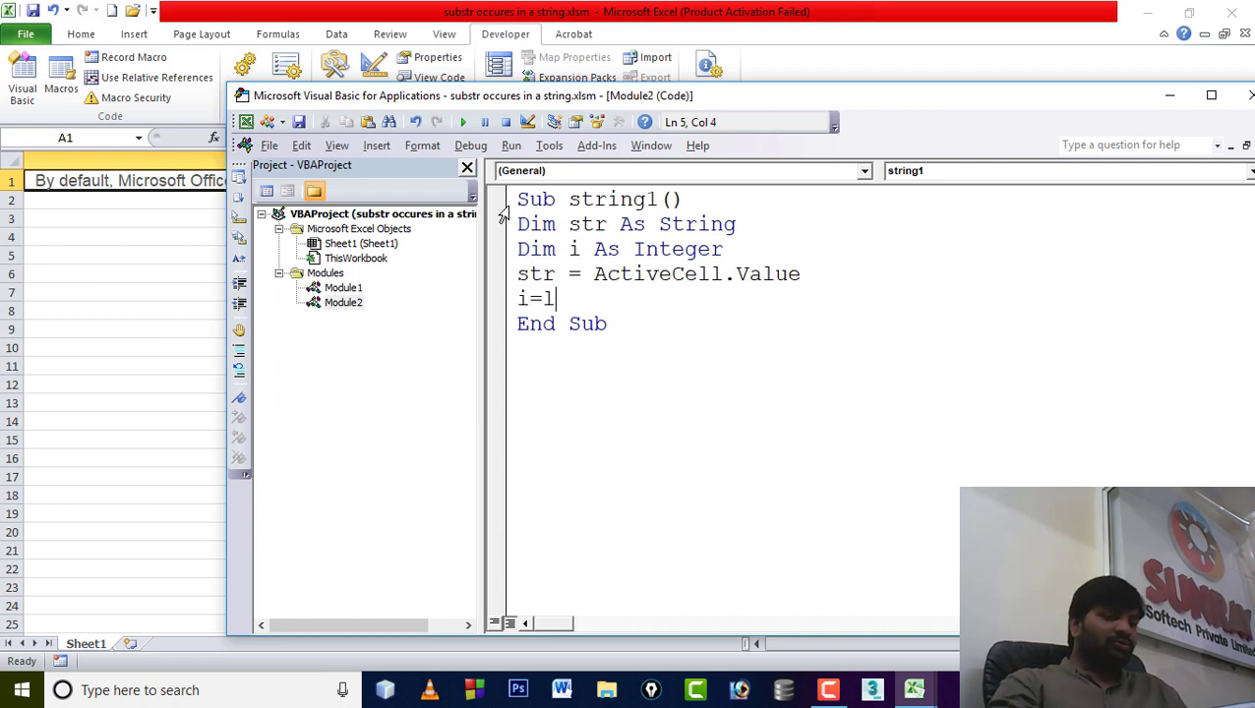
{"action": "type", "text": "en("}
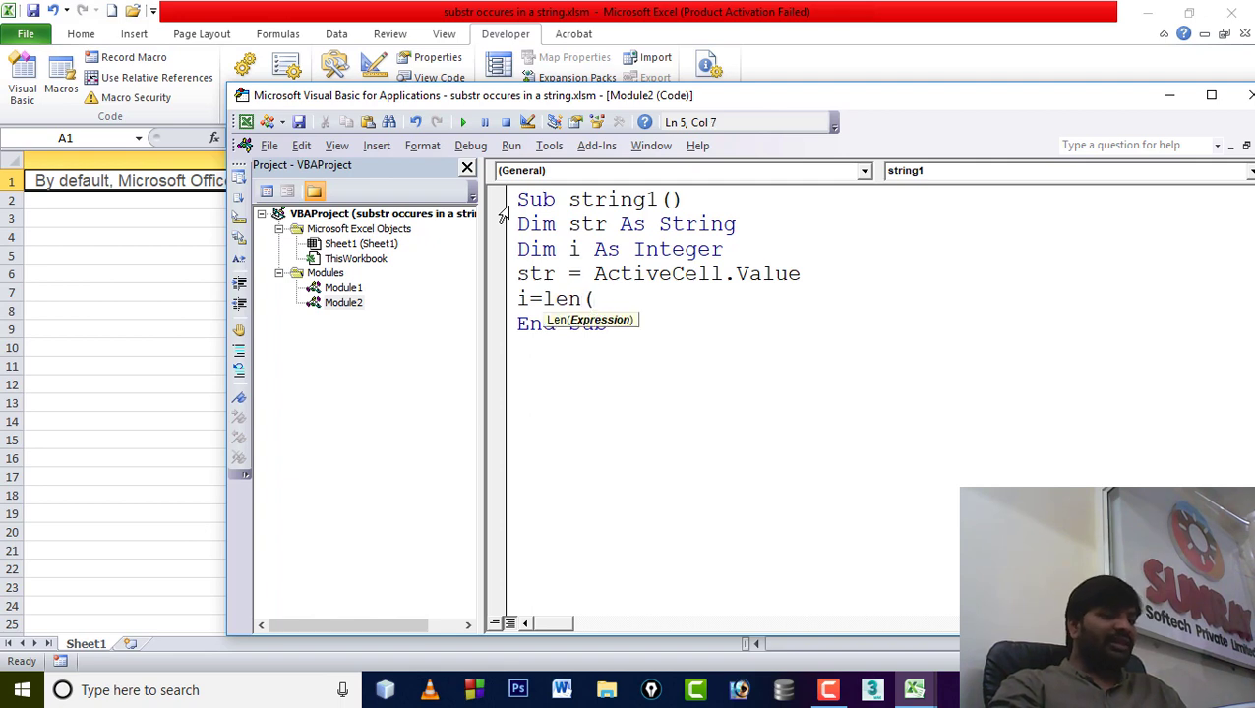
{"action": "type", "text": "str)"}
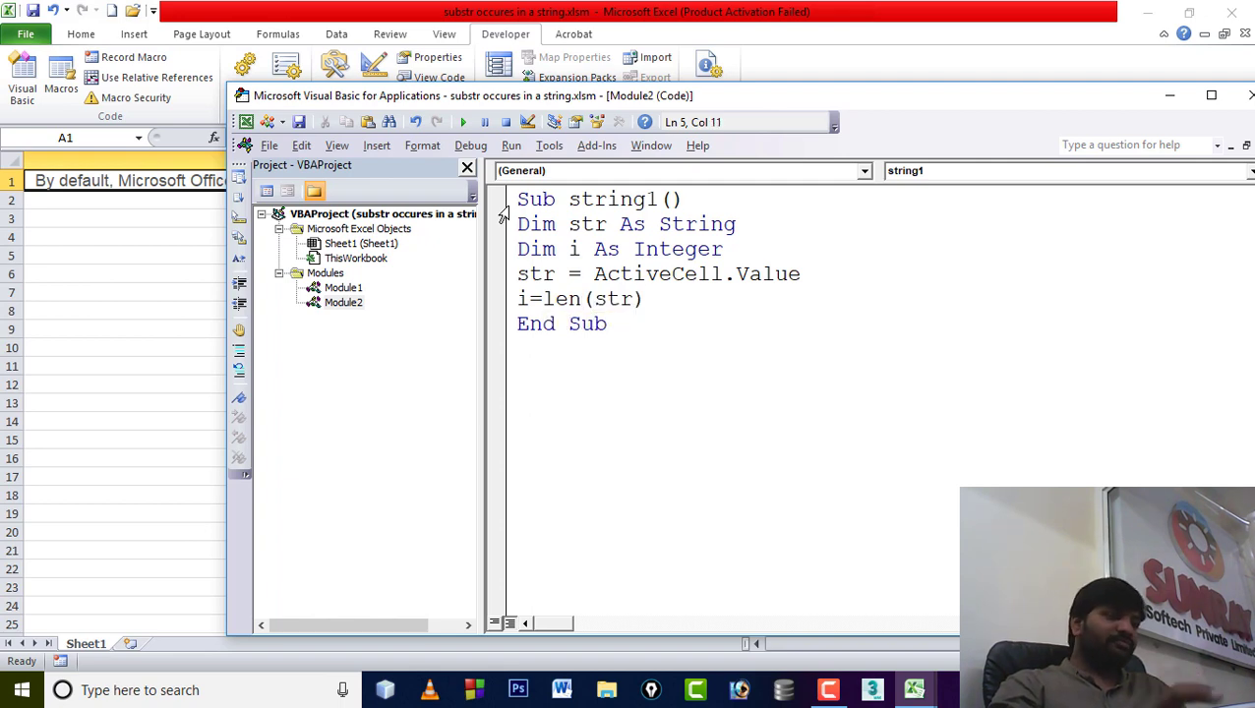
{"action": "key", "text": "Return"}
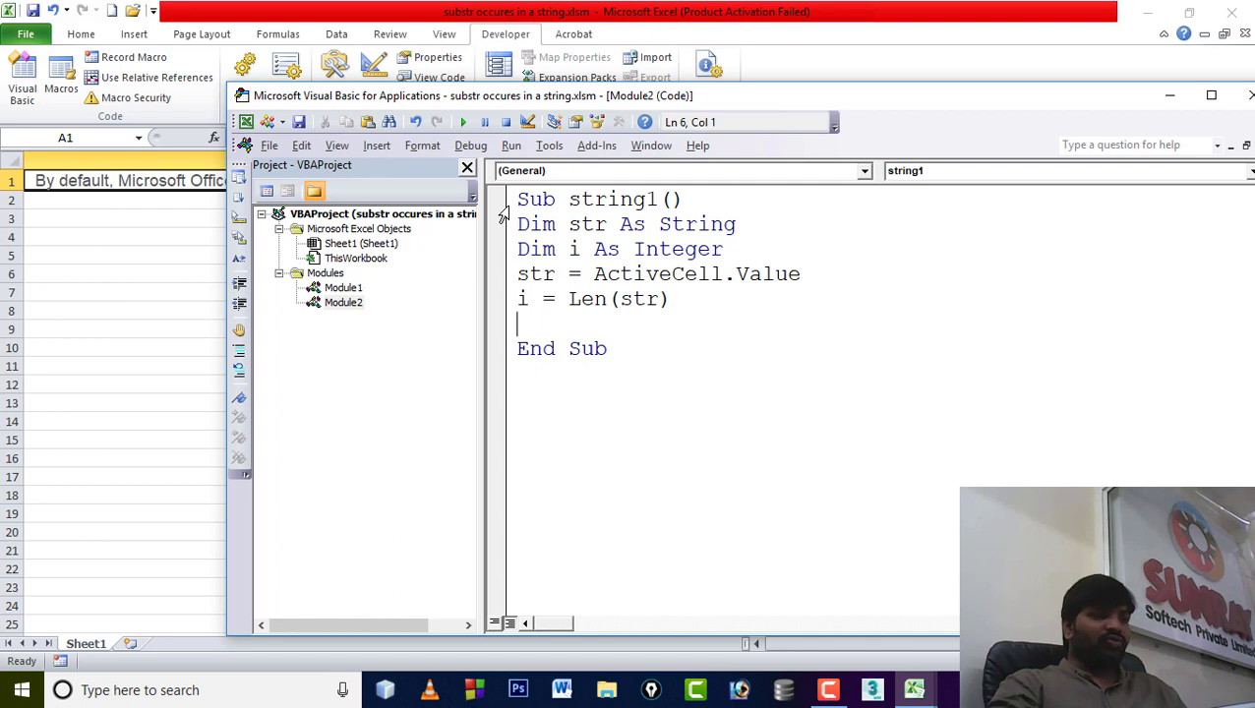
Step: Type msgbox ("Length of the given string including spaces is" & i)
{"action": "type", "text": "msg"}
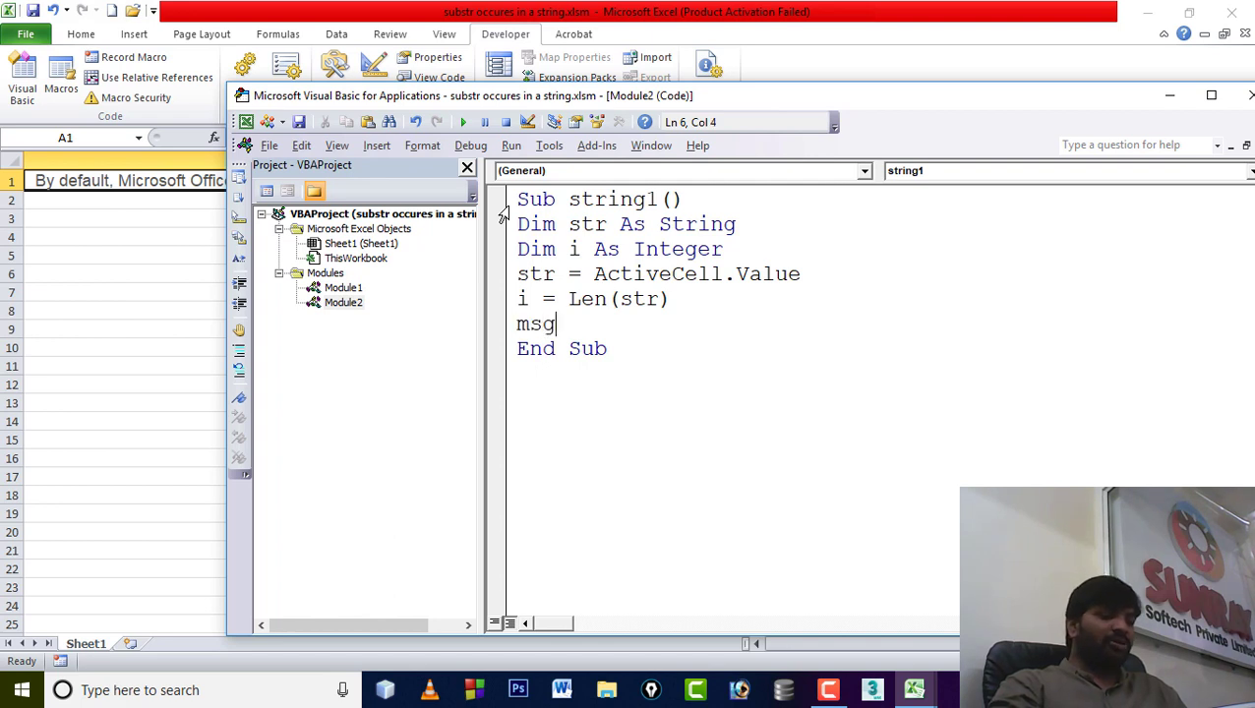
{"action": "type", "text": "box"}
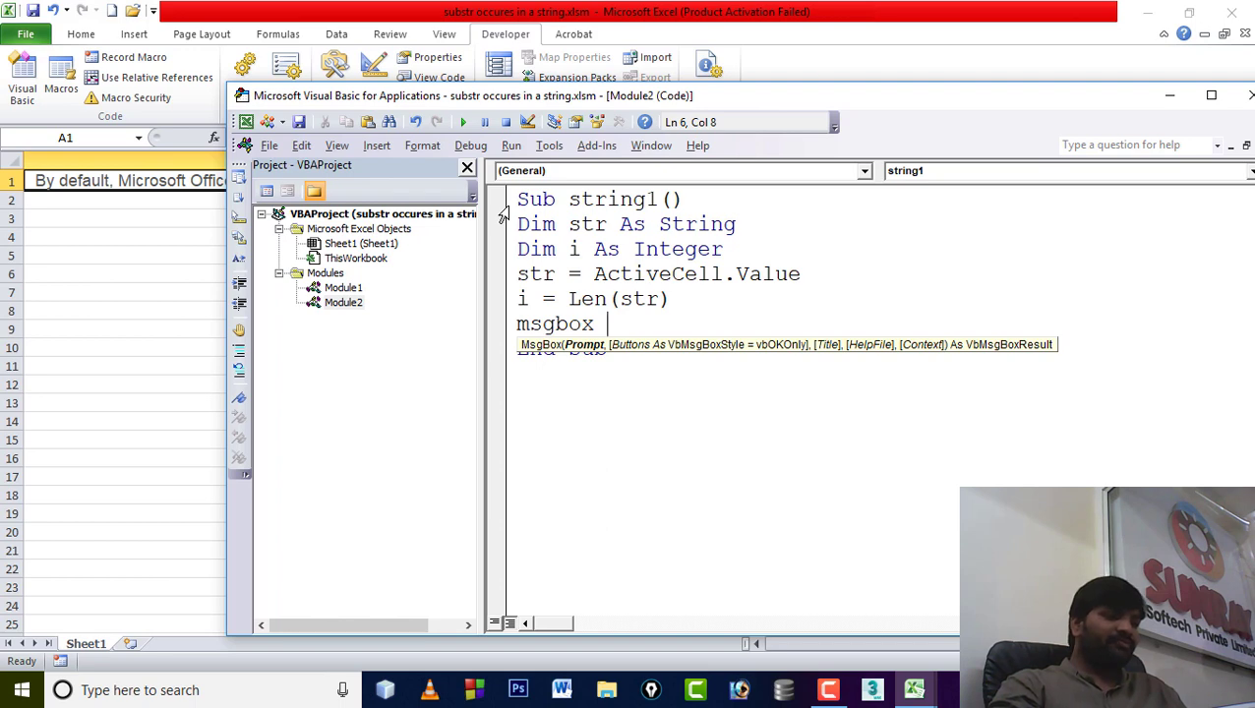
{"action": "type", "text": " (\""}
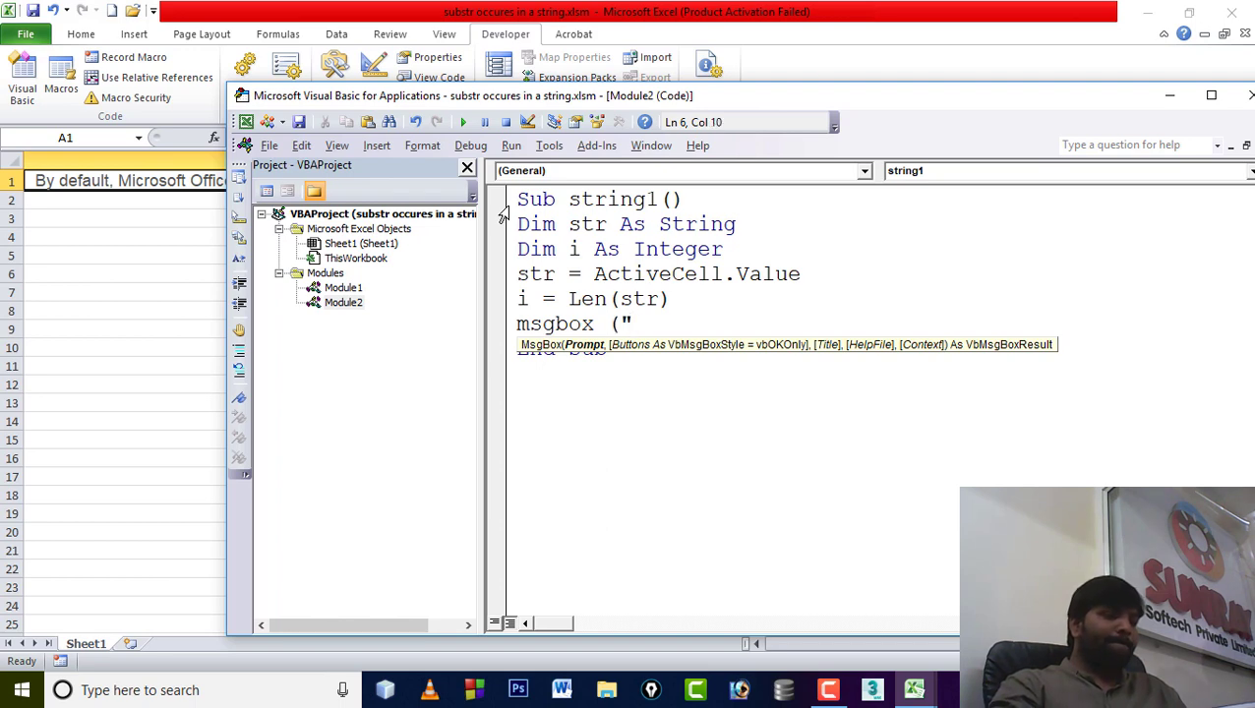
{"action": "type", "text": "Len"}
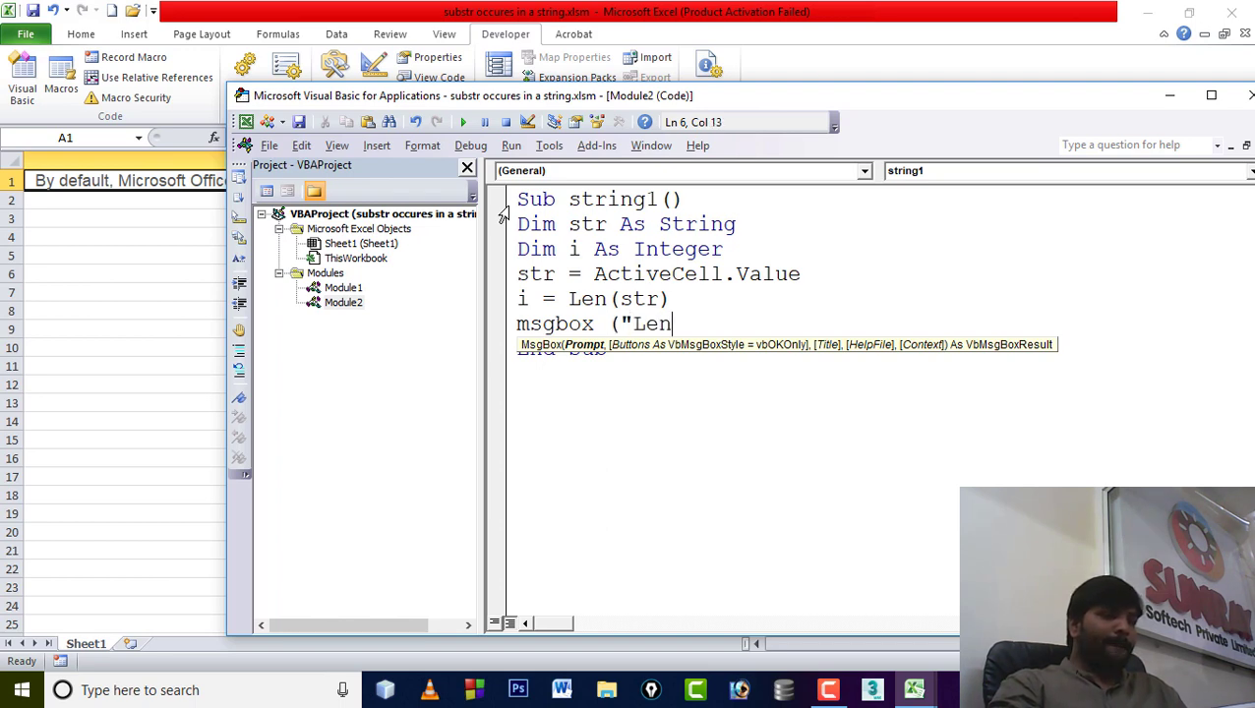
{"action": "type", "text": "gth of "}
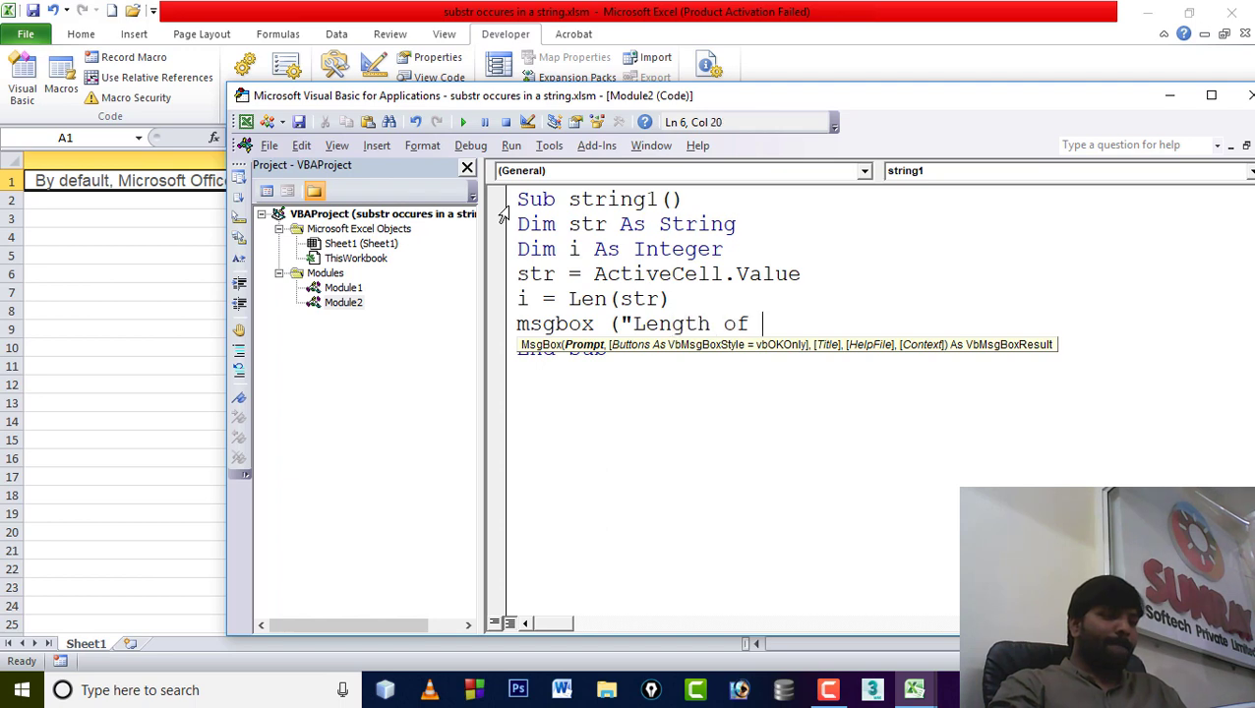
{"action": "type", "text": "the given "}
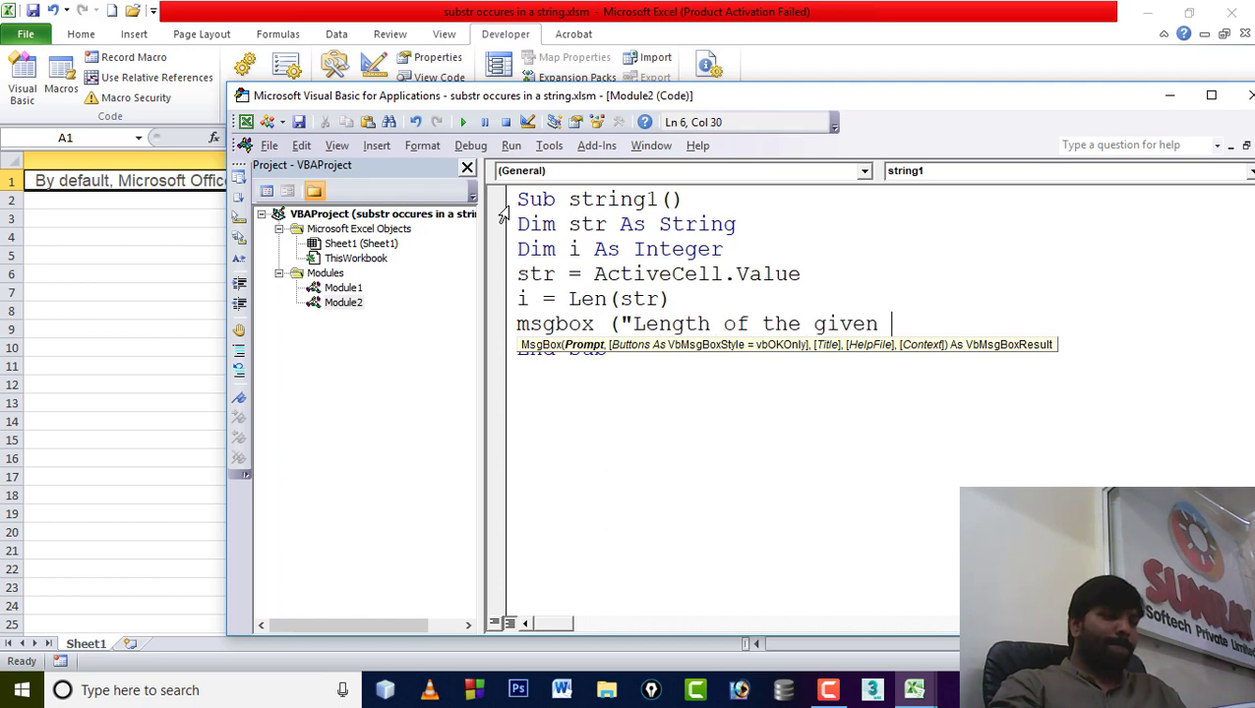
{"action": "type", "text": "string "}
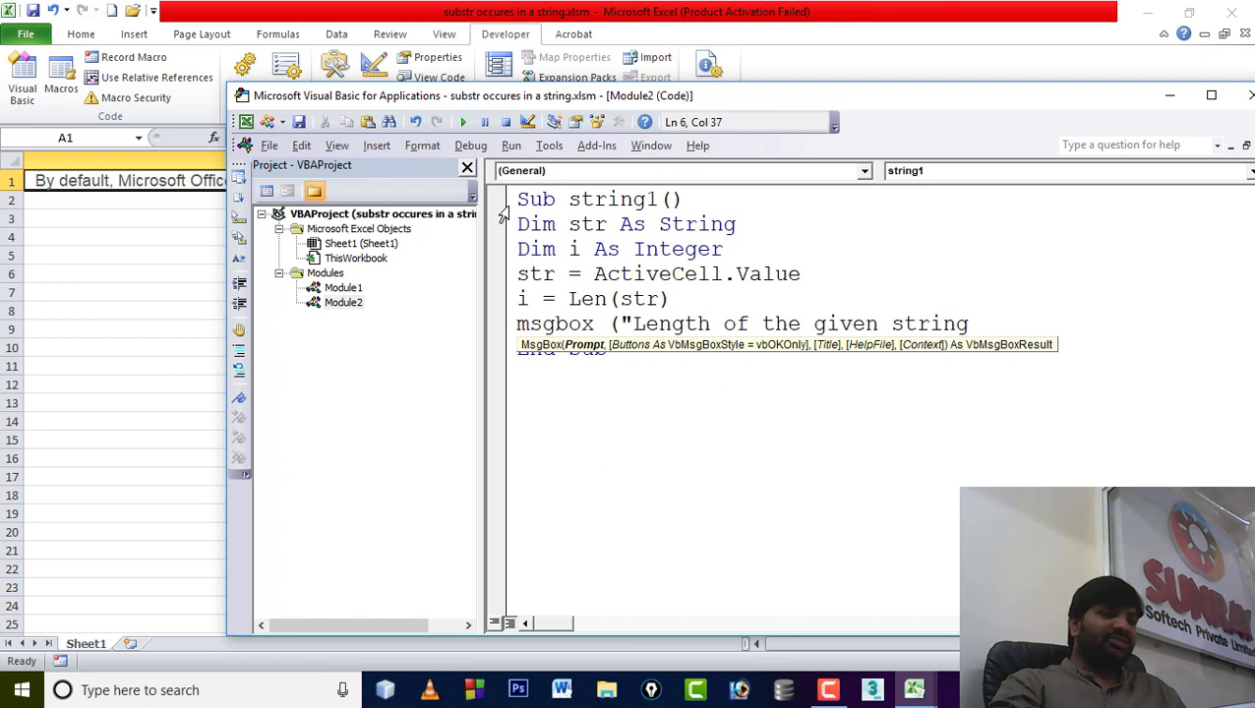
{"action": "type", "text": "i"}
{"action": "key", "text": "BackSpace"}
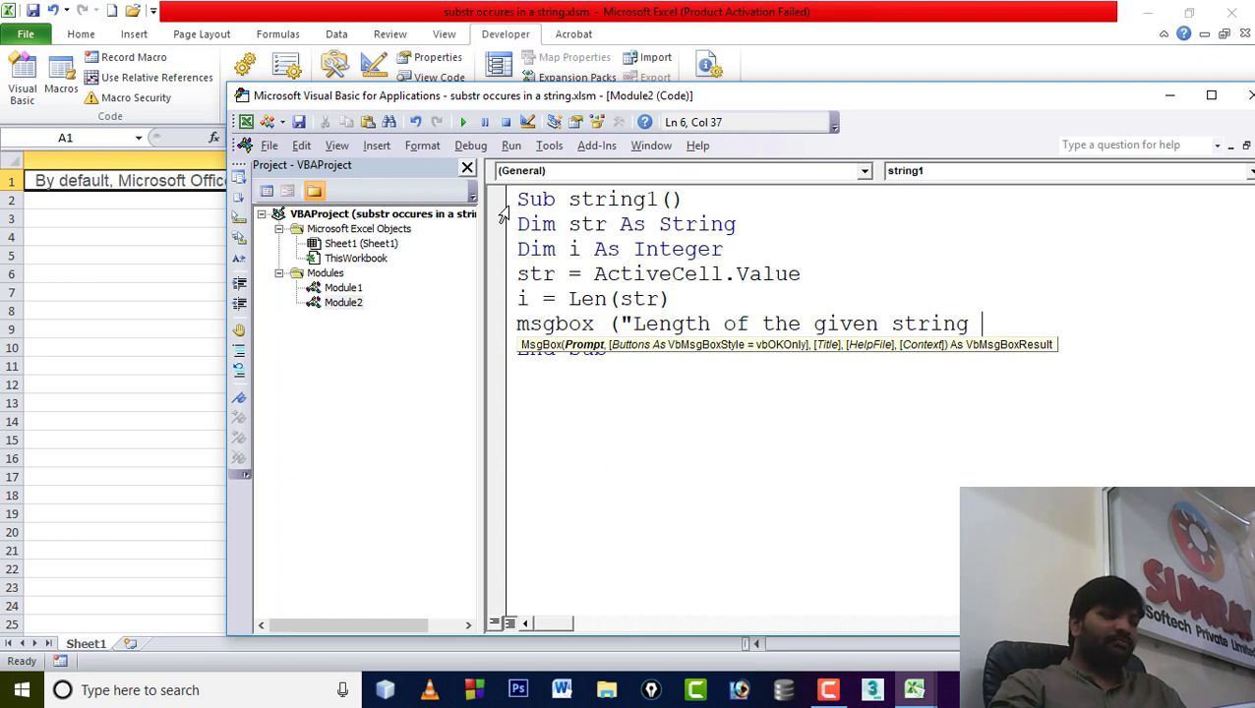
{"action": "type", "text": "includeing "}
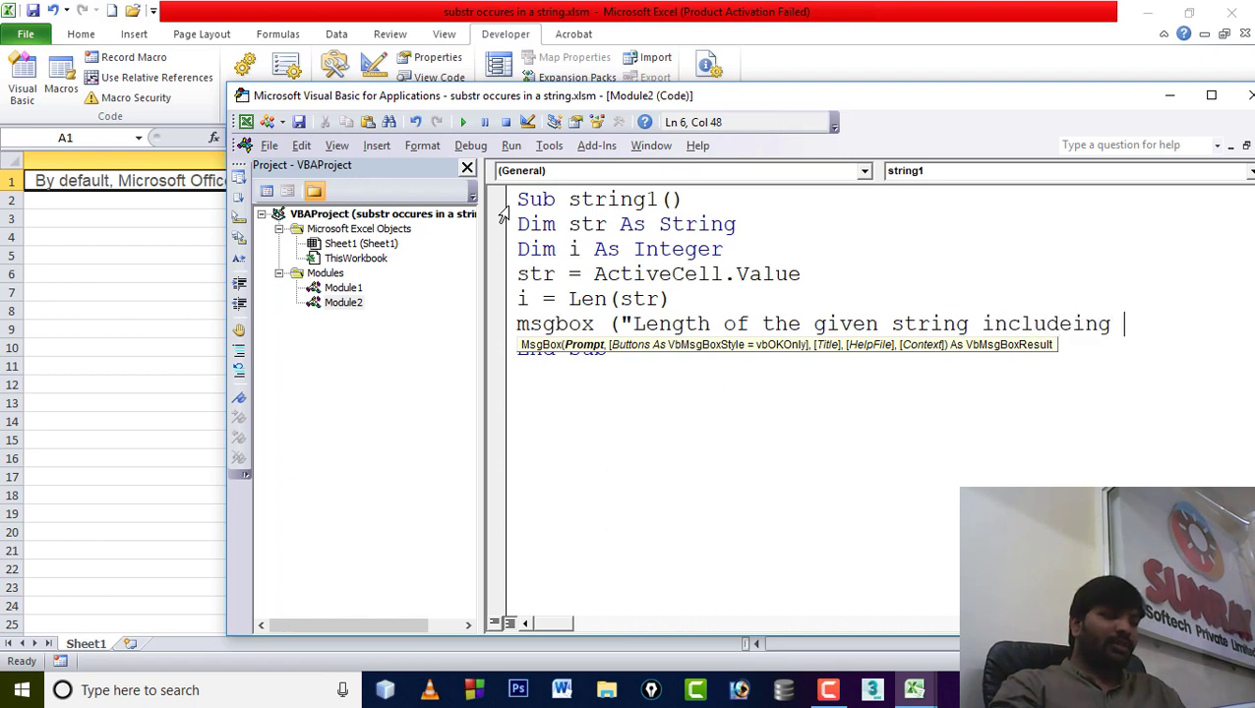
{"action": "type", "text": "spa"}
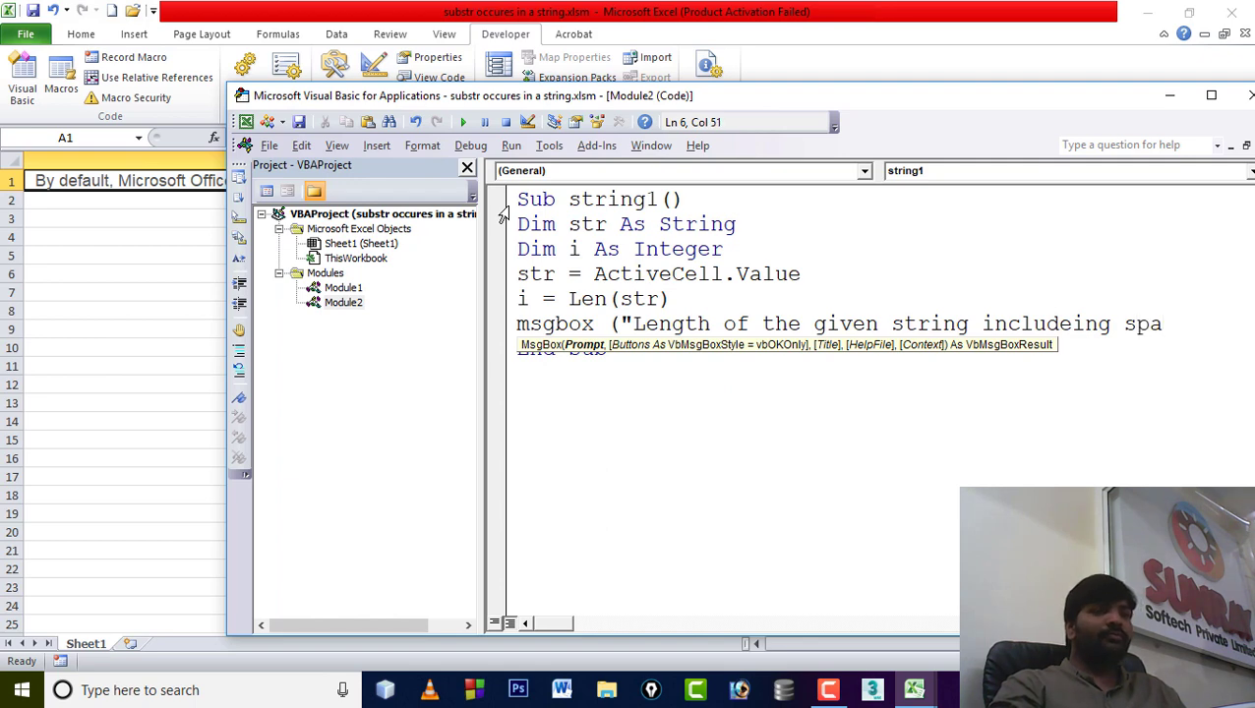
{"action": "key", "text": "BackSpace"}
{"action": "key", "text": "BackSpace"}
{"action": "key", "text": "BackSpace"}
{"action": "key", "text": "BackSpace"}
{"action": "key", "text": "BackSpace"}
{"action": "key", "text": "BackSpace"}
{"action": "key", "text": "BackSpace"}
{"action": "key", "text": "BackSpace"}
{"action": "type", "text": "i"}
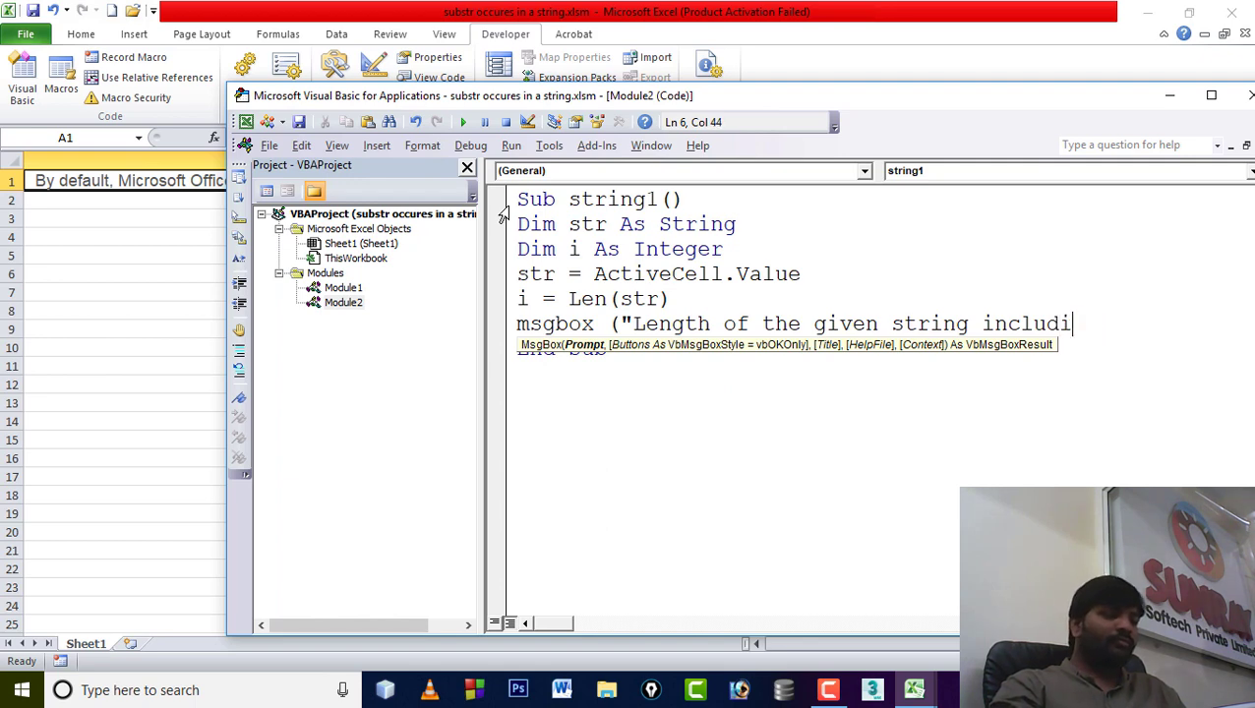
{"action": "type", "text": "ng spa"}
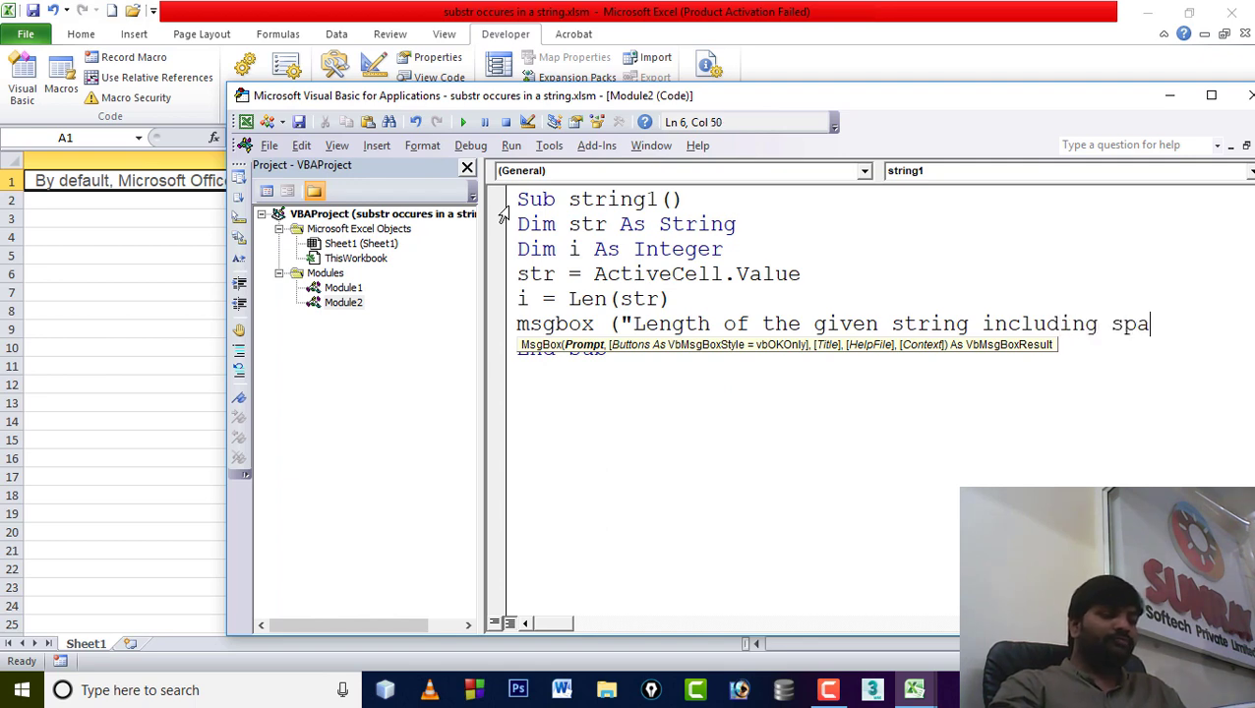
{"action": "type", "text": "ces is"}
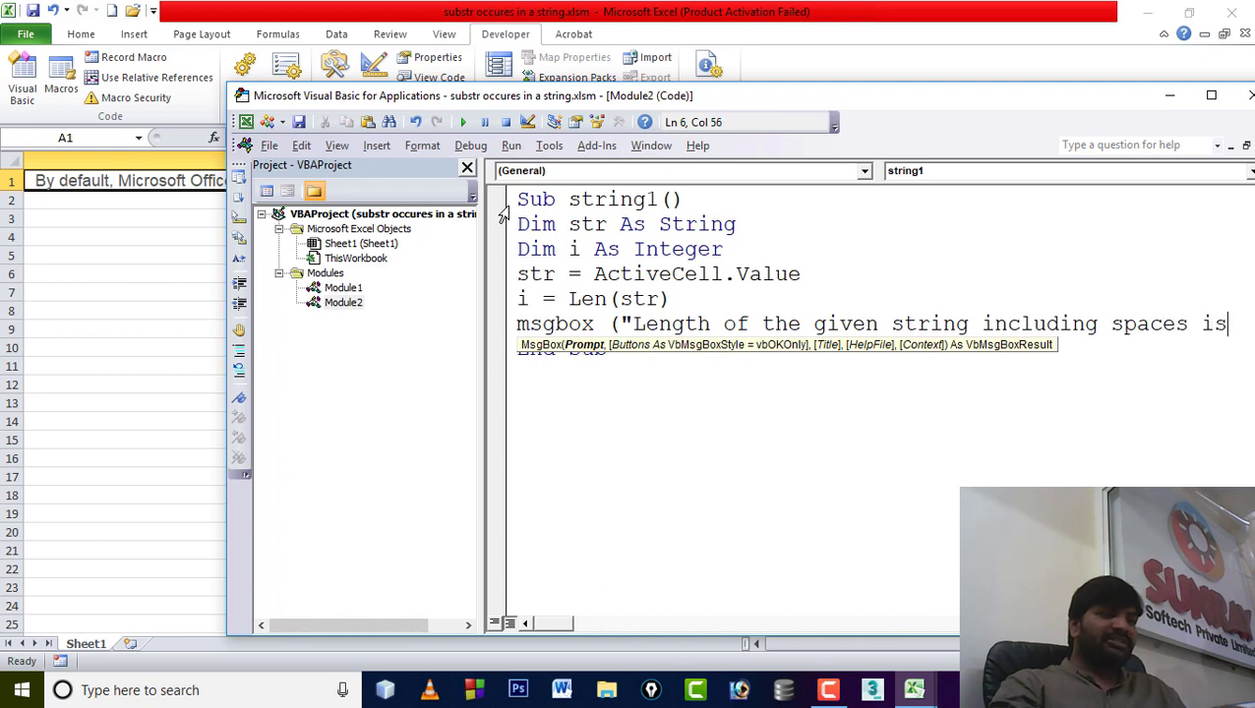
{"action": "type", "text": "\")"}
{"action": "key", "text": "BackSpace"}
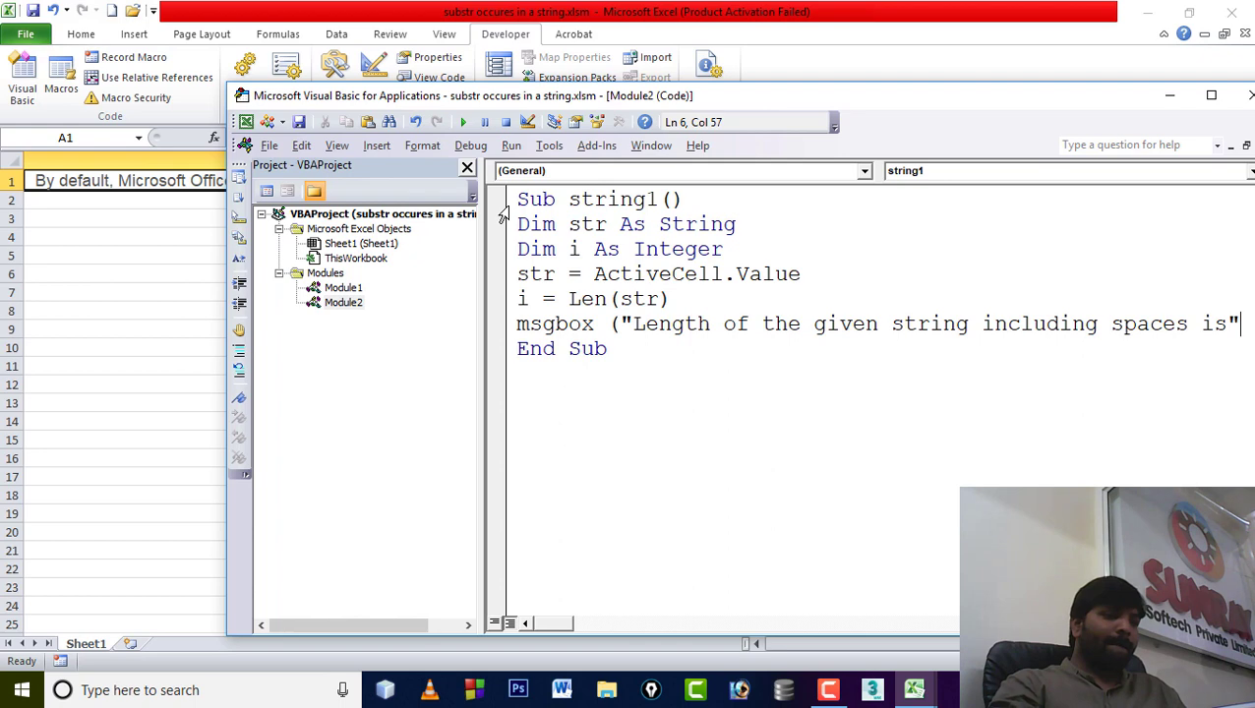
{"action": "type", "text": "&"}
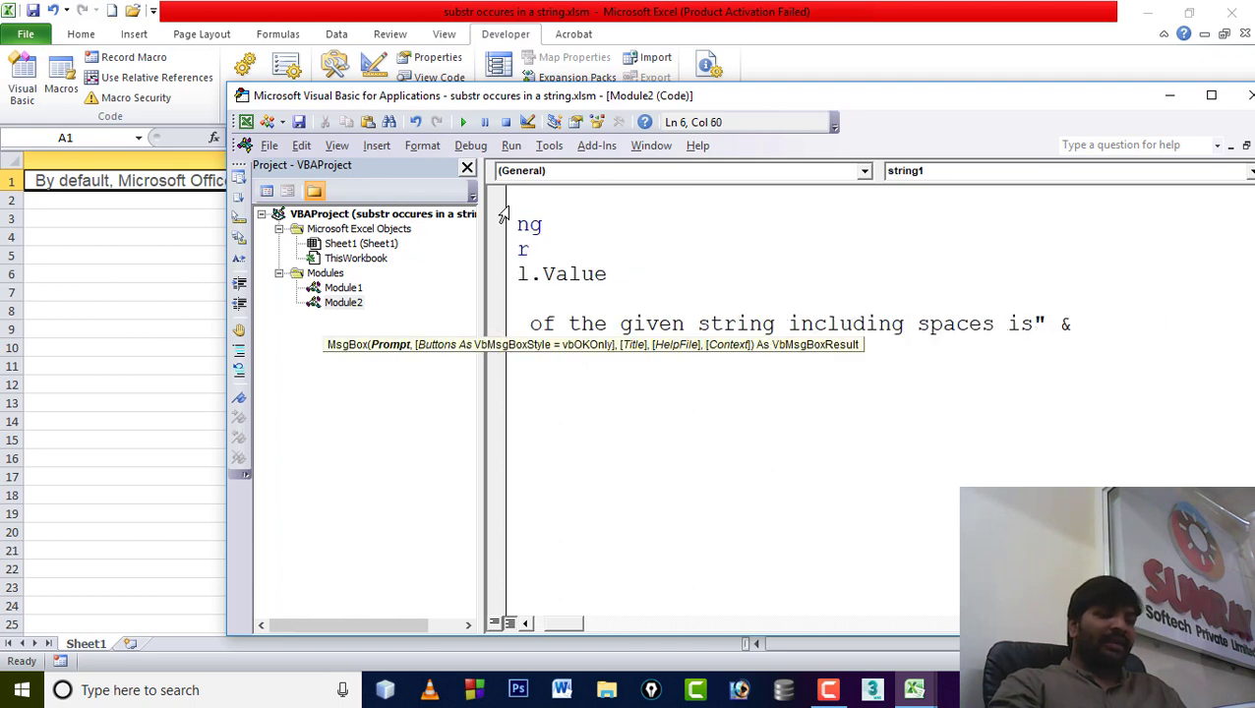
{"action": "type", "text": " i)"}
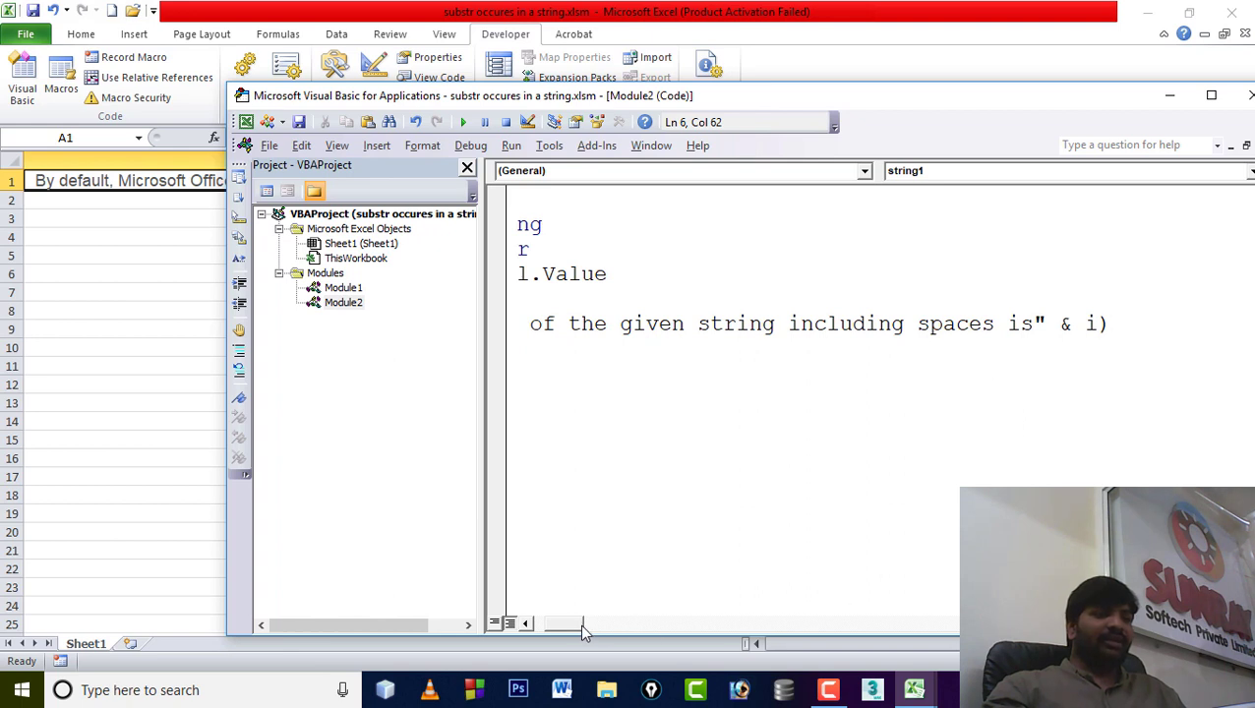
Step: Point out the & concatenation and variable i in the MsgBox line, then shift the window to show the sheet
{"action": "double_click", "coordinate": [1065, 326]}
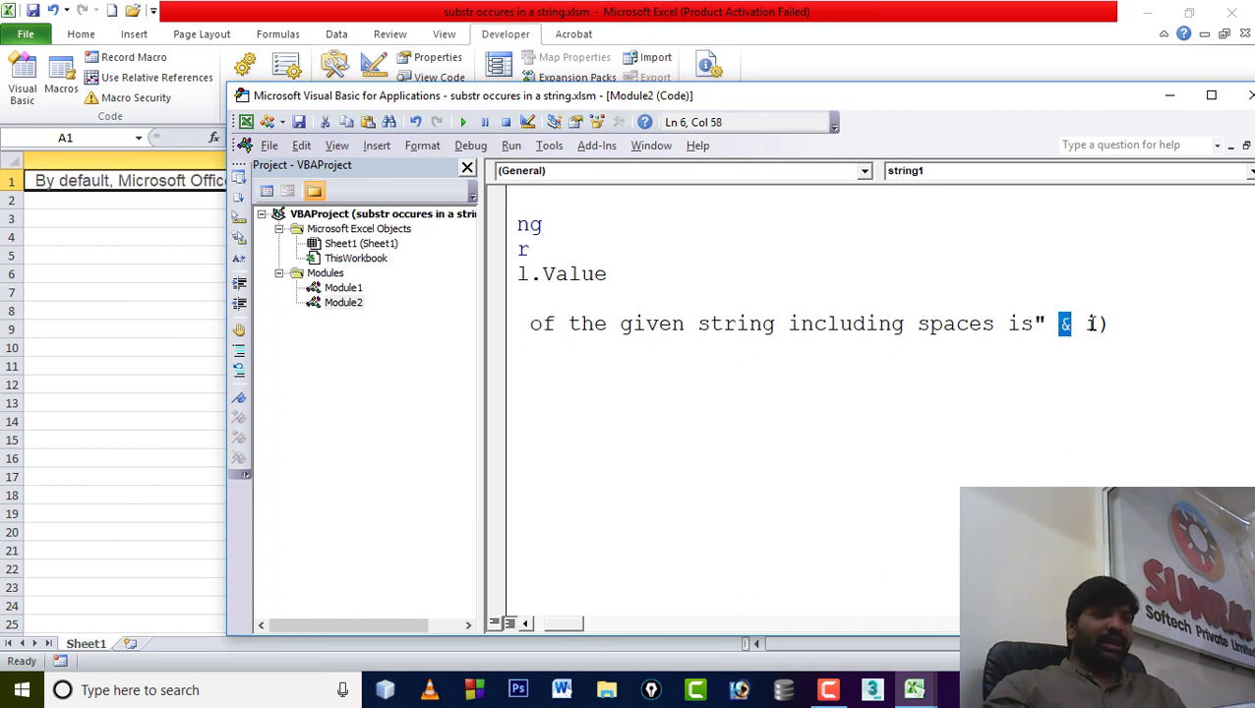
{"action": "double_click", "coordinate": [1090, 323]}
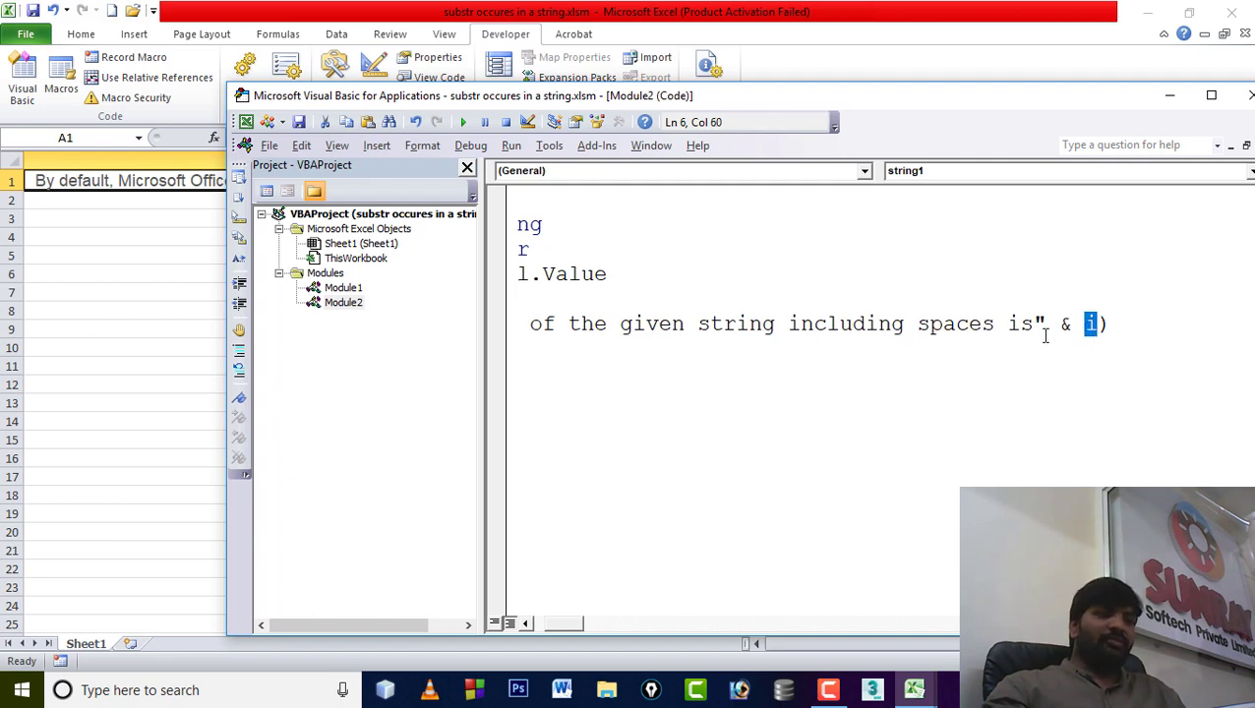
{"action": "left_click_drag", "start_coordinate": [1046, 324], "coordinate": [479, 319]}
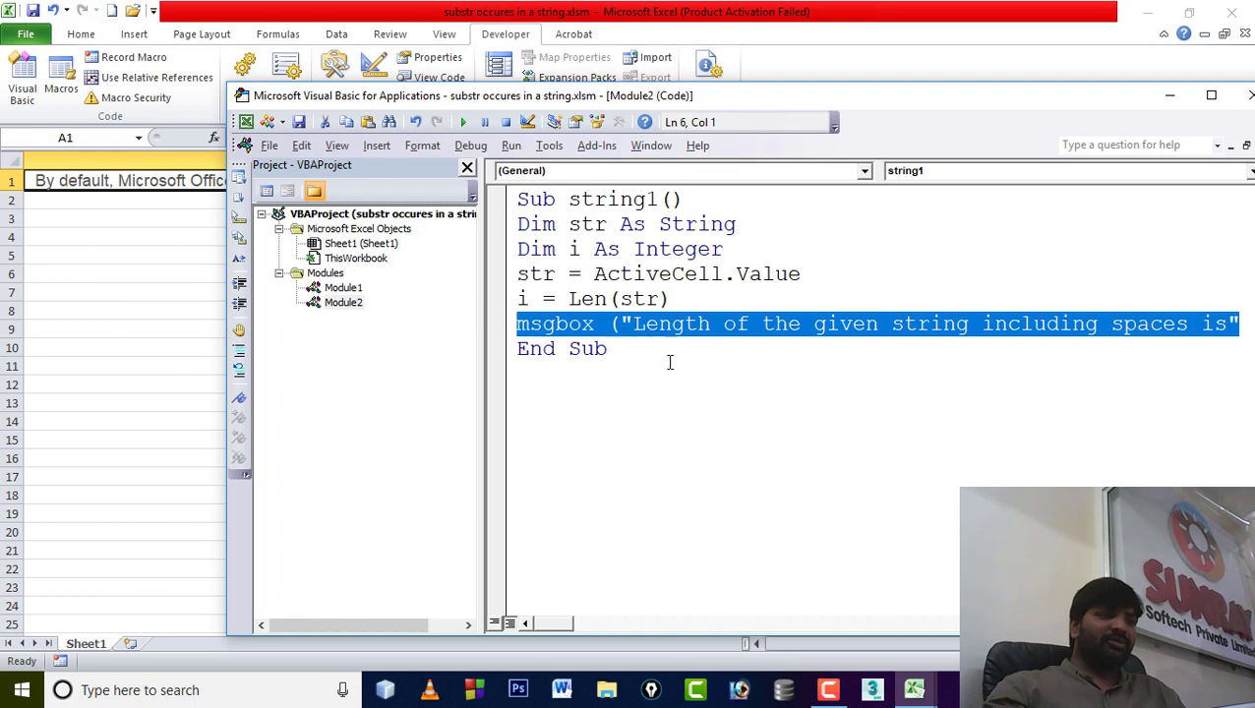
{"action": "left_click", "coordinate": [592, 354]}
{"action": "left_click_drag", "start_coordinate": [569, 108], "coordinate": [553, 150]}
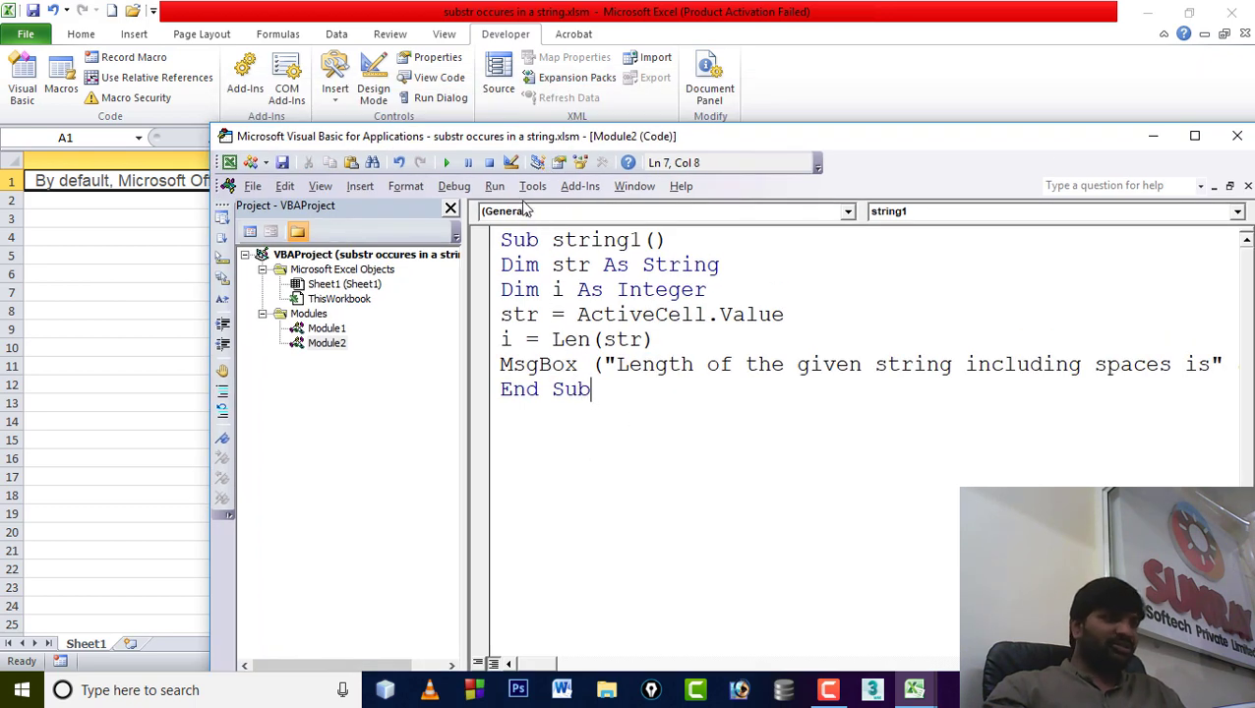
Step: Run string1, close the MsgBox reporting length 137, and minimize the editor
{"action": "left_click", "coordinate": [448, 164]}
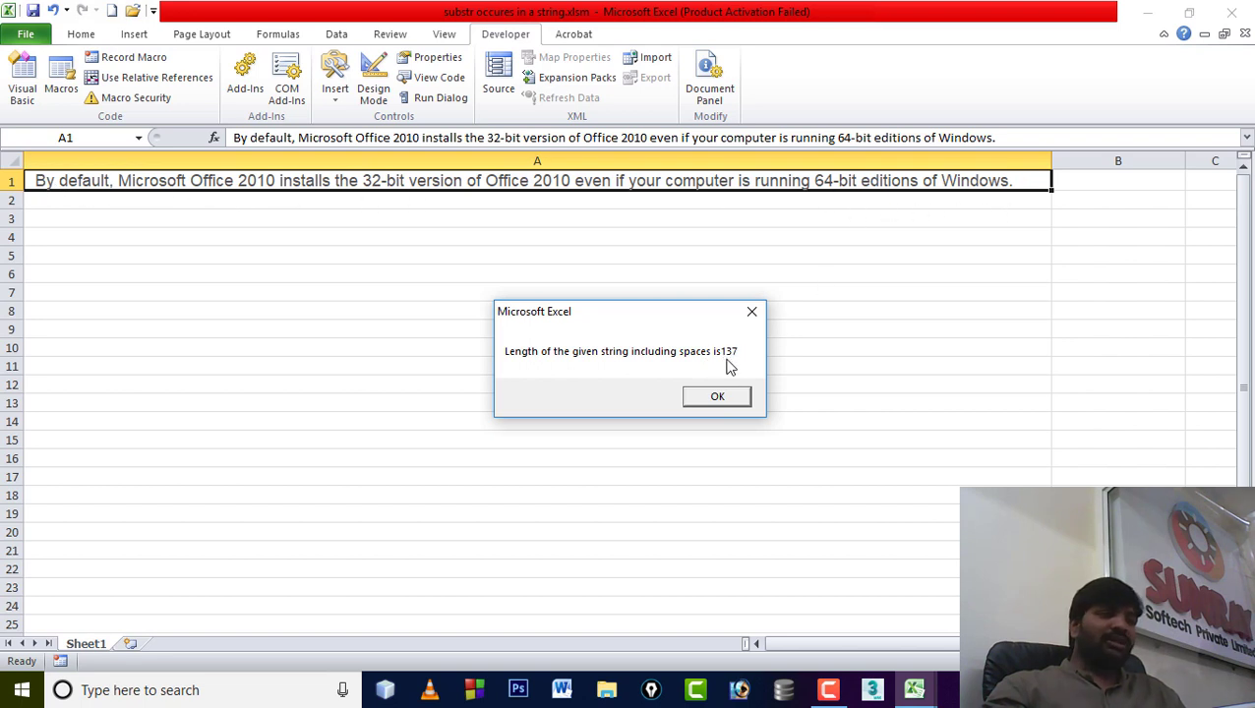
{"action": "left_click", "coordinate": [751, 311]}
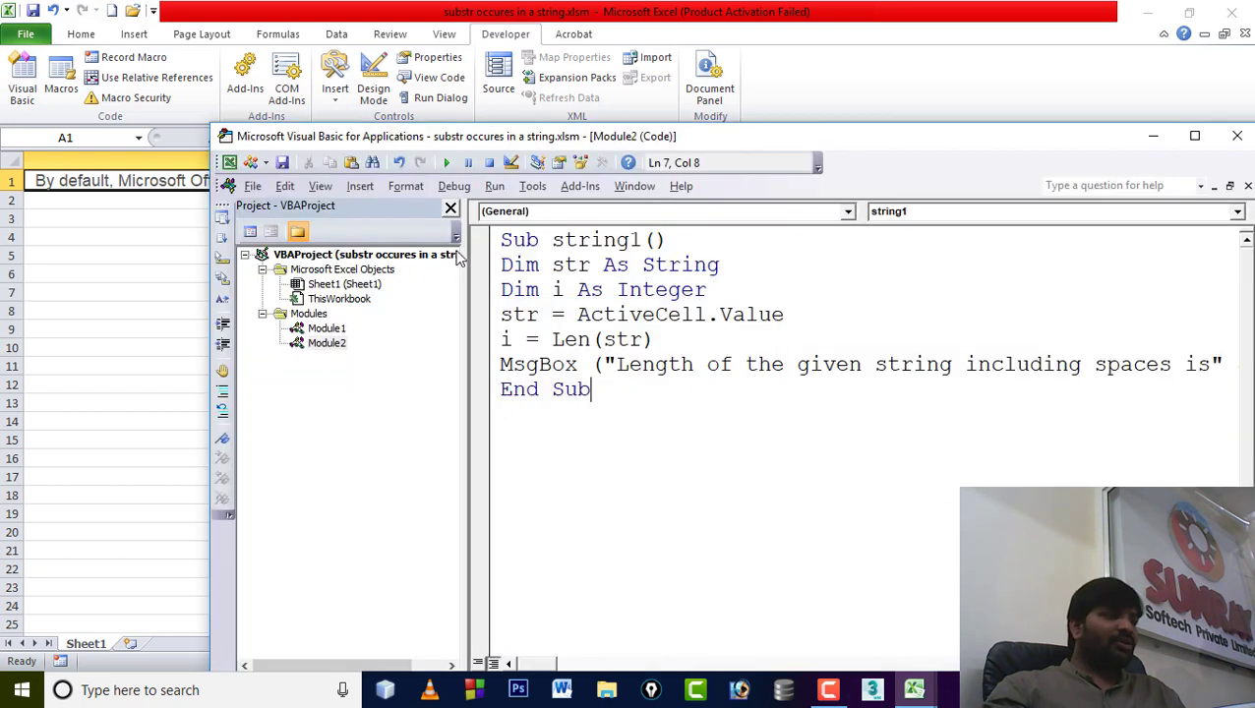
{"action": "left_click_drag", "start_coordinate": [756, 138], "coordinate": [608, 137]}
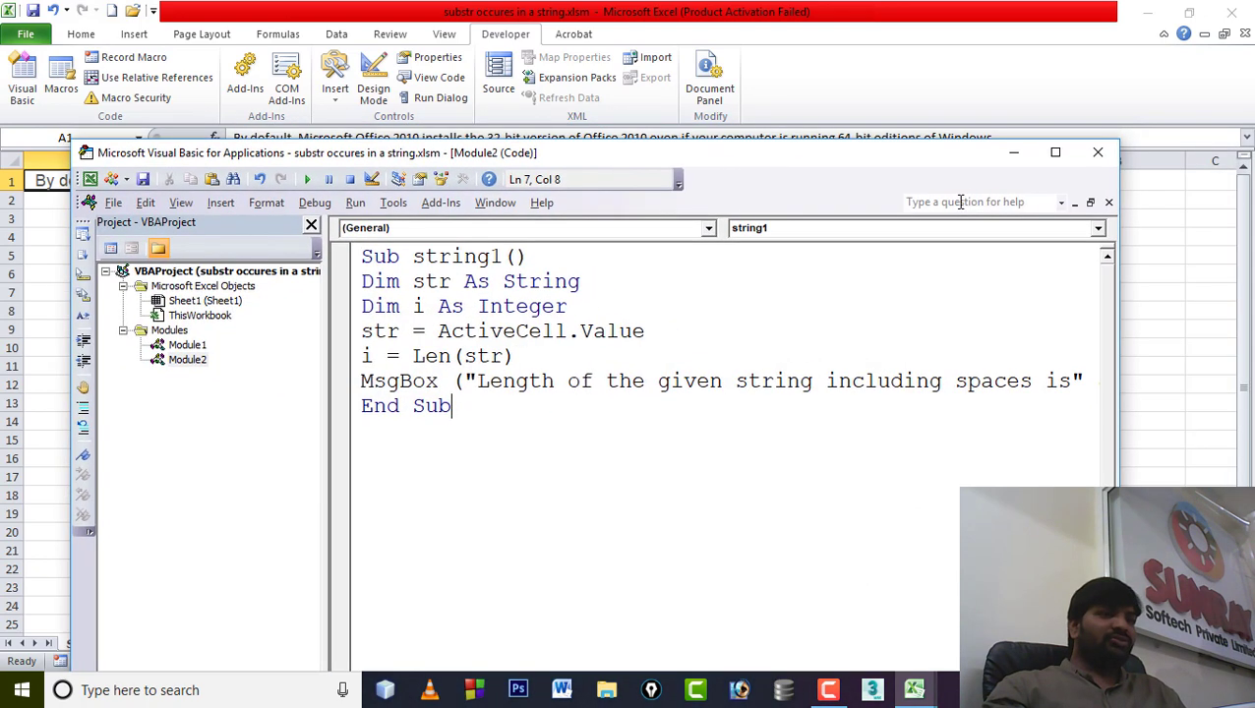
{"action": "left_click", "coordinate": [1018, 147]}
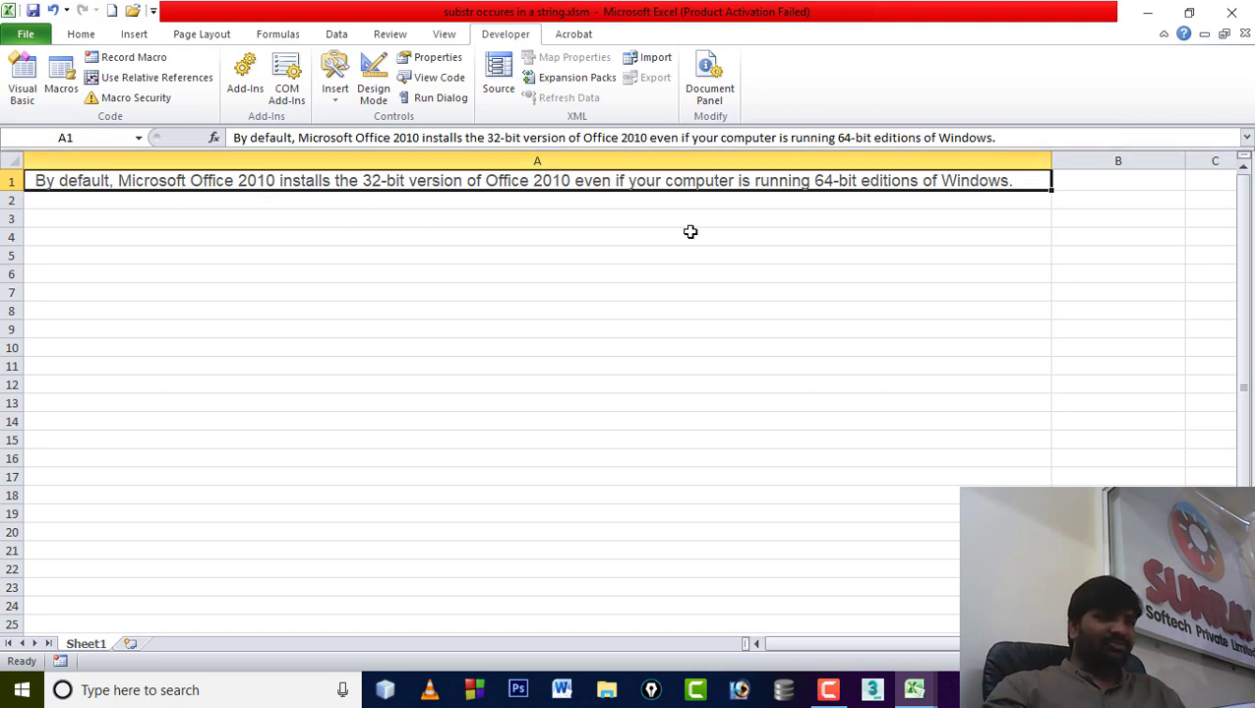
Step: Restore the VBA editor over the sheet and select the whole string1 procedure
{"action": "left_click", "coordinate": [914, 690]}
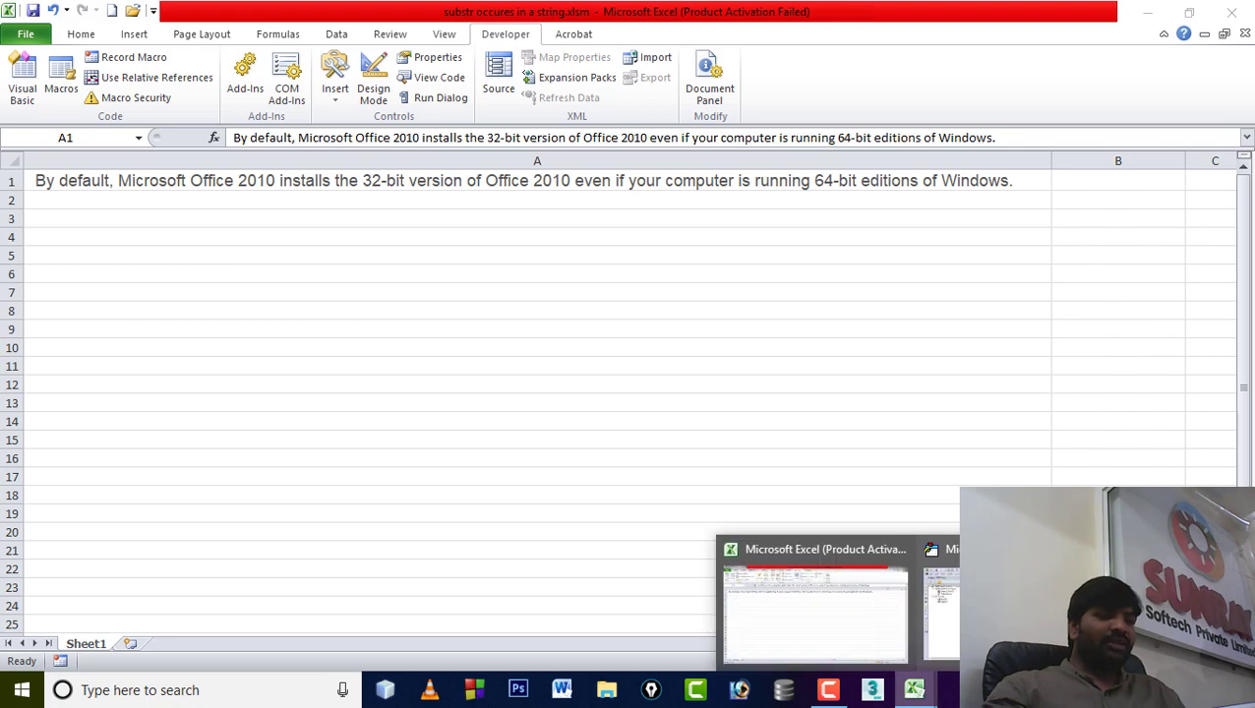
{"action": "left_click", "coordinate": [947, 590]}
{"action": "left_click_drag", "start_coordinate": [547, 153], "coordinate": [638, 131]}
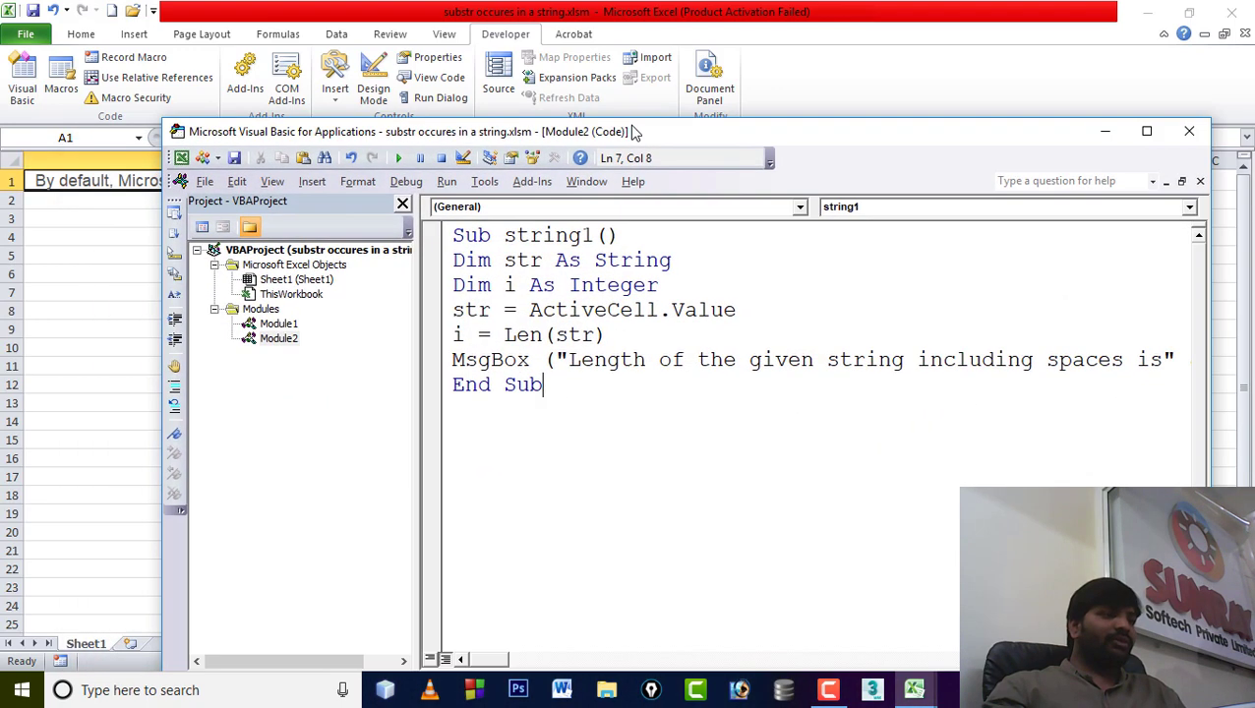
{"action": "mouse_move", "coordinate": [568, 394]}
{"action": "left_mouse_down"}
{"action": "mouse_move", "coordinate": [418, 337]}
{"action": "mouse_move", "coordinate": [418, 236]}
{"action": "left_mouse_up"}
{"action": "left_click", "coordinate": [567, 421]}
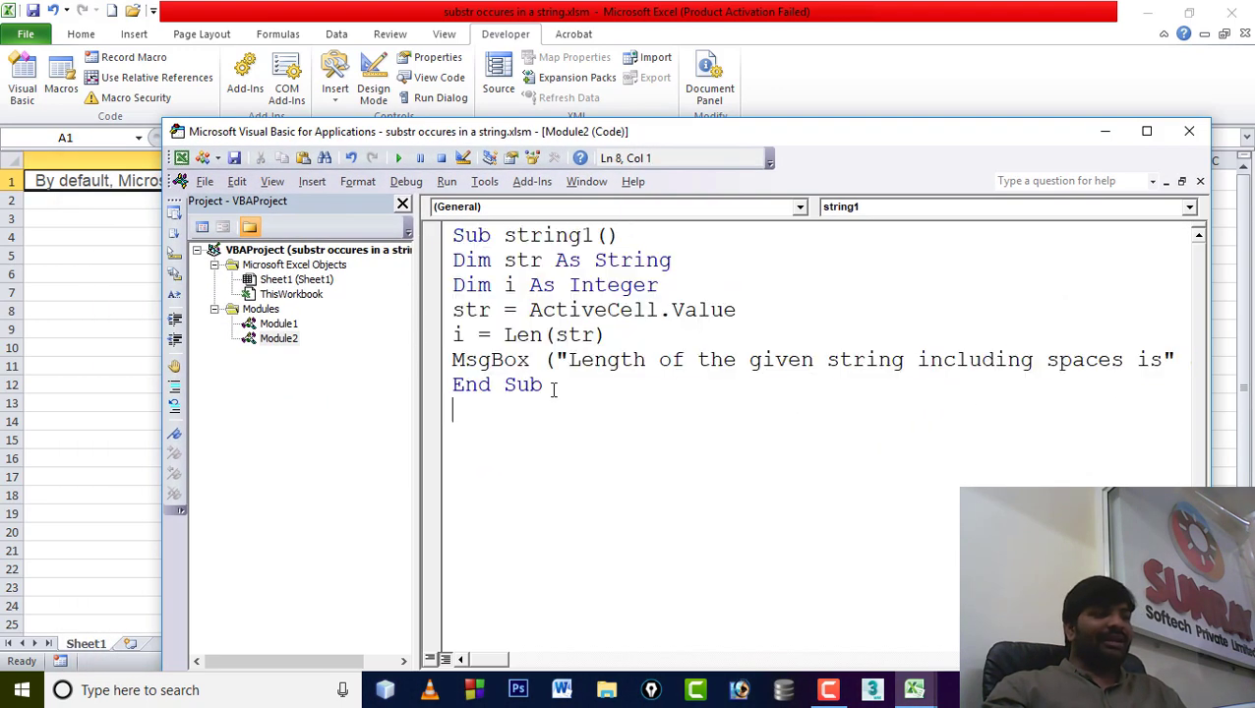
{"action": "left_click_drag", "start_coordinate": [547, 386], "coordinate": [425, 228]}
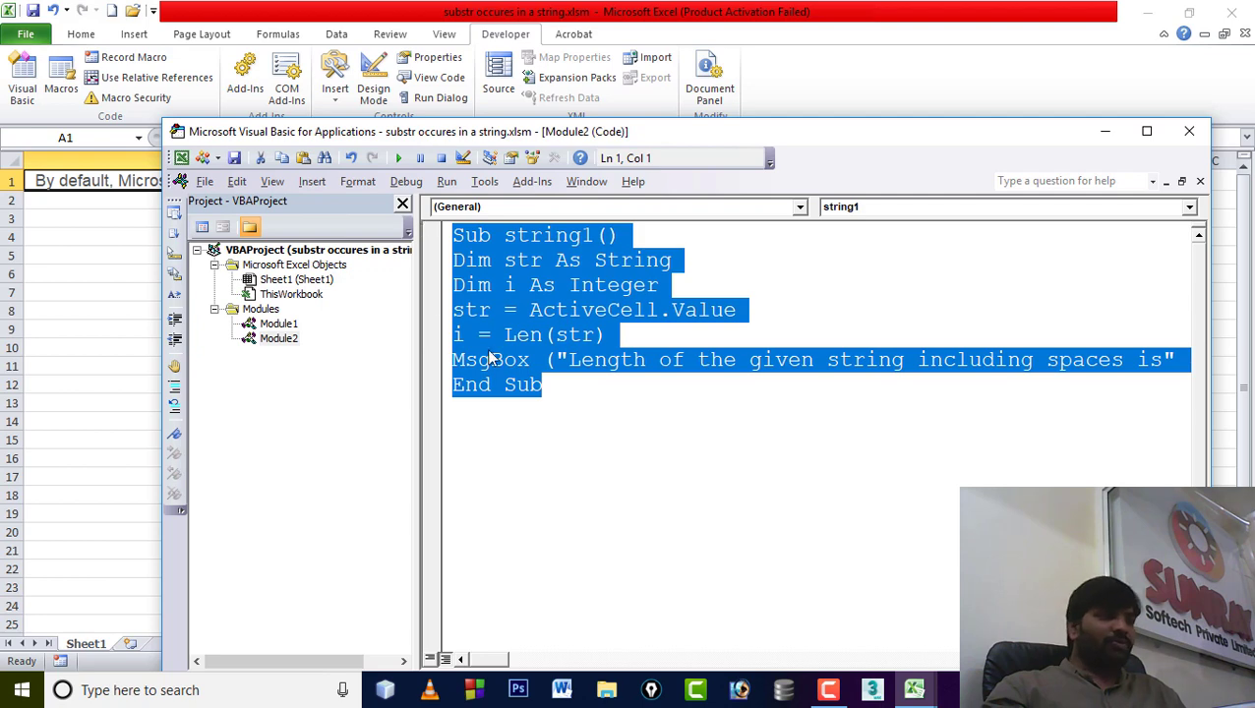
{"action": "left_click", "coordinate": [558, 384]}
{"action": "left_click_drag", "start_coordinate": [543, 386], "coordinate": [452, 235]}
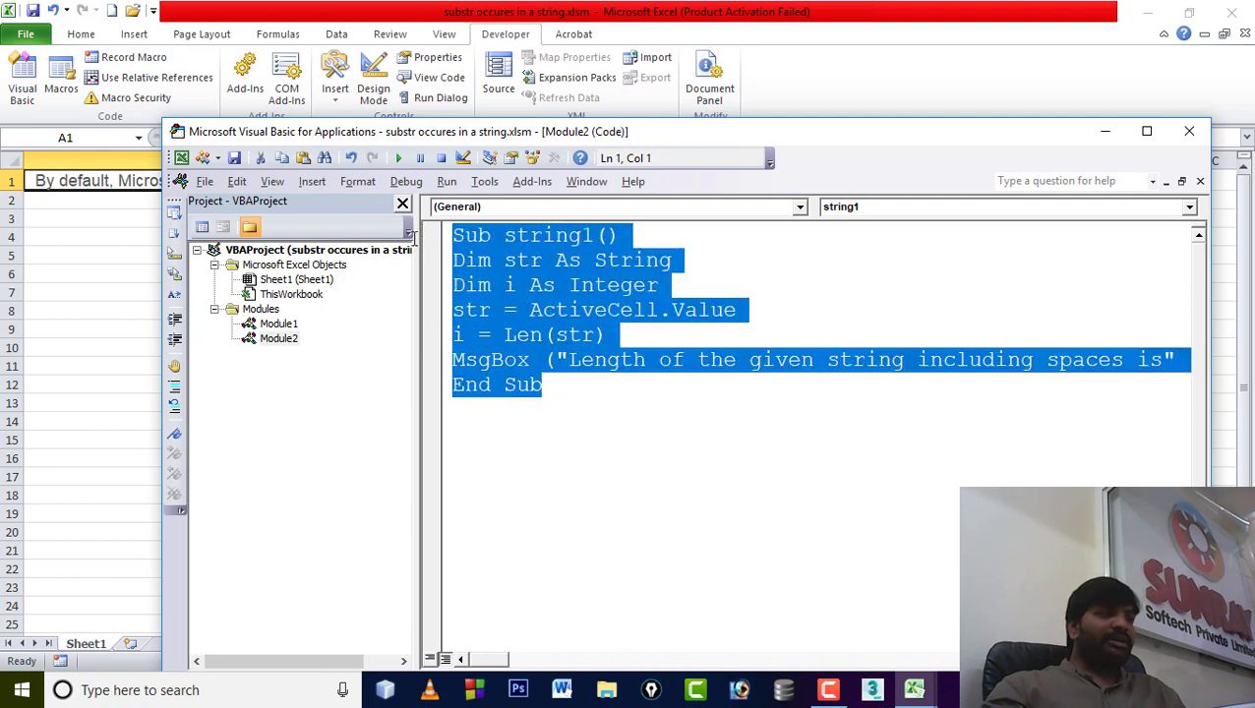
Step: Highlight Len(str) on line 5, then the Sub string1() line
{"action": "left_click_drag", "start_coordinate": [503, 336], "coordinate": [606, 335]}
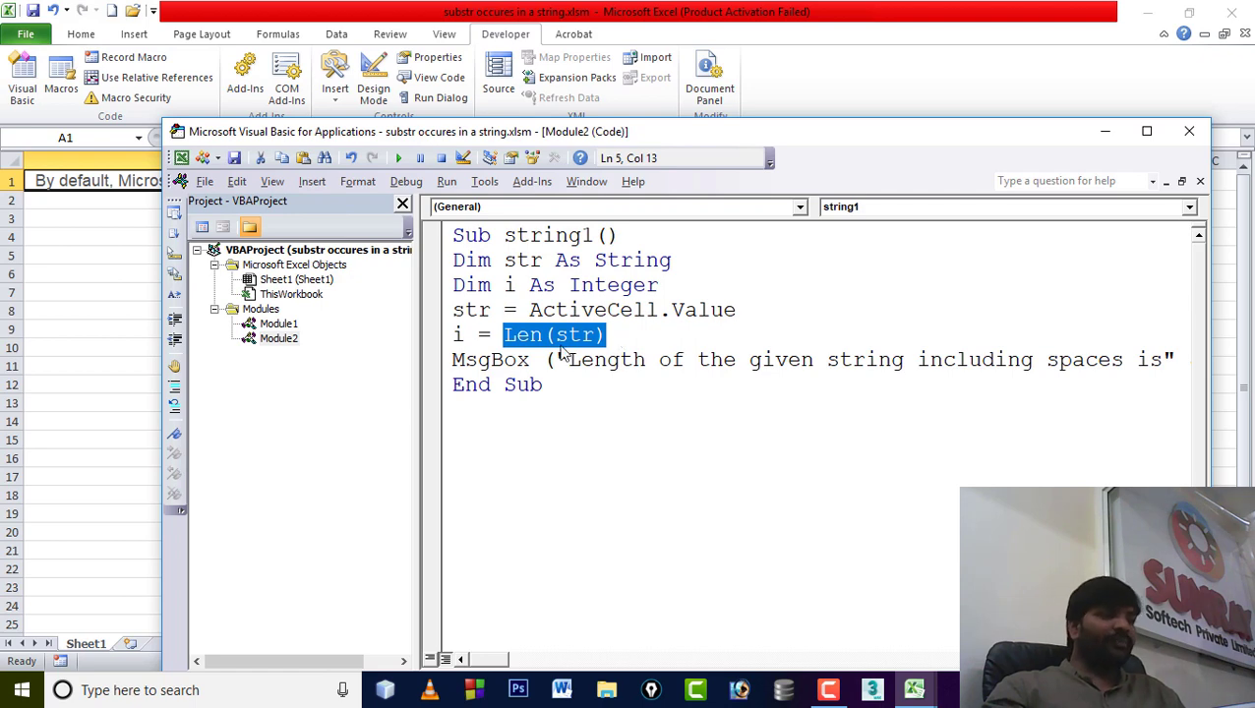
{"action": "left_click", "coordinate": [558, 337]}
{"action": "left_click_drag", "start_coordinate": [452, 236], "coordinate": [543, 386]}
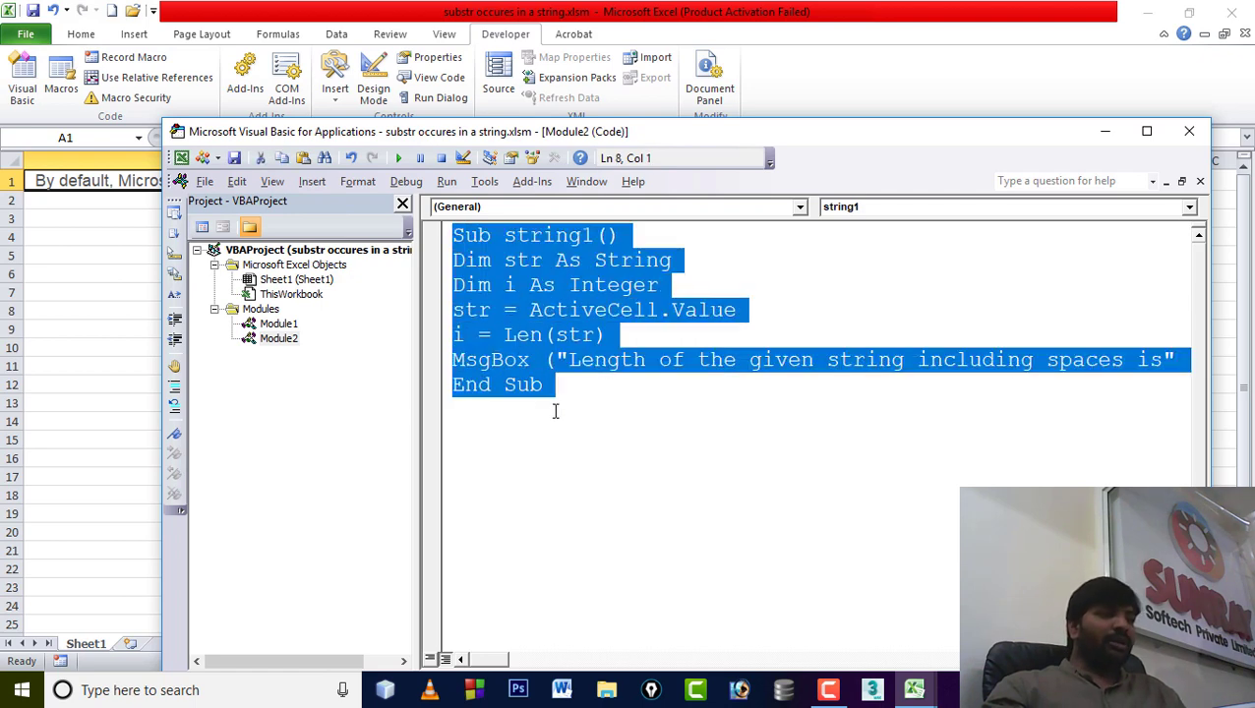
{"action": "left_click_drag", "start_coordinate": [453, 236], "coordinate": [622, 243]}
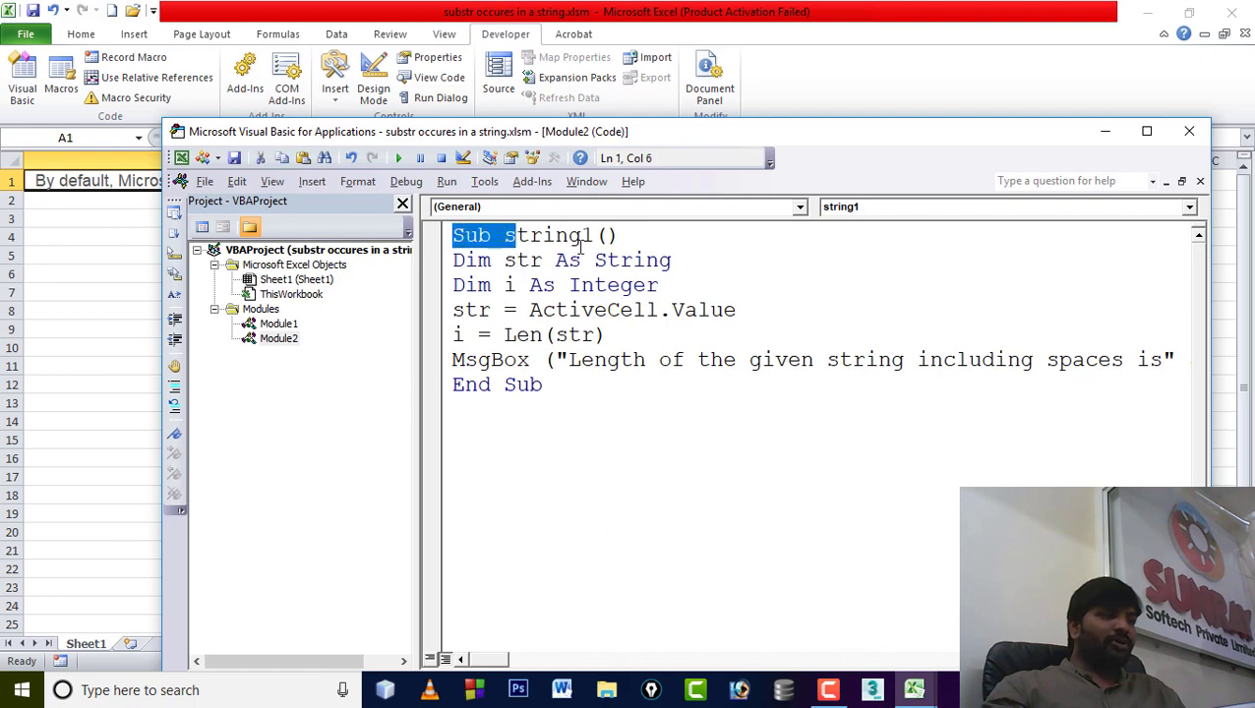
{"action": "left_click", "coordinate": [450, 260]}
Step: Highlight the Dim str As String, Dim i As Integer and str = ActiveCell.Value lines in turn
{"action": "left_click", "coordinate": [447, 259]}
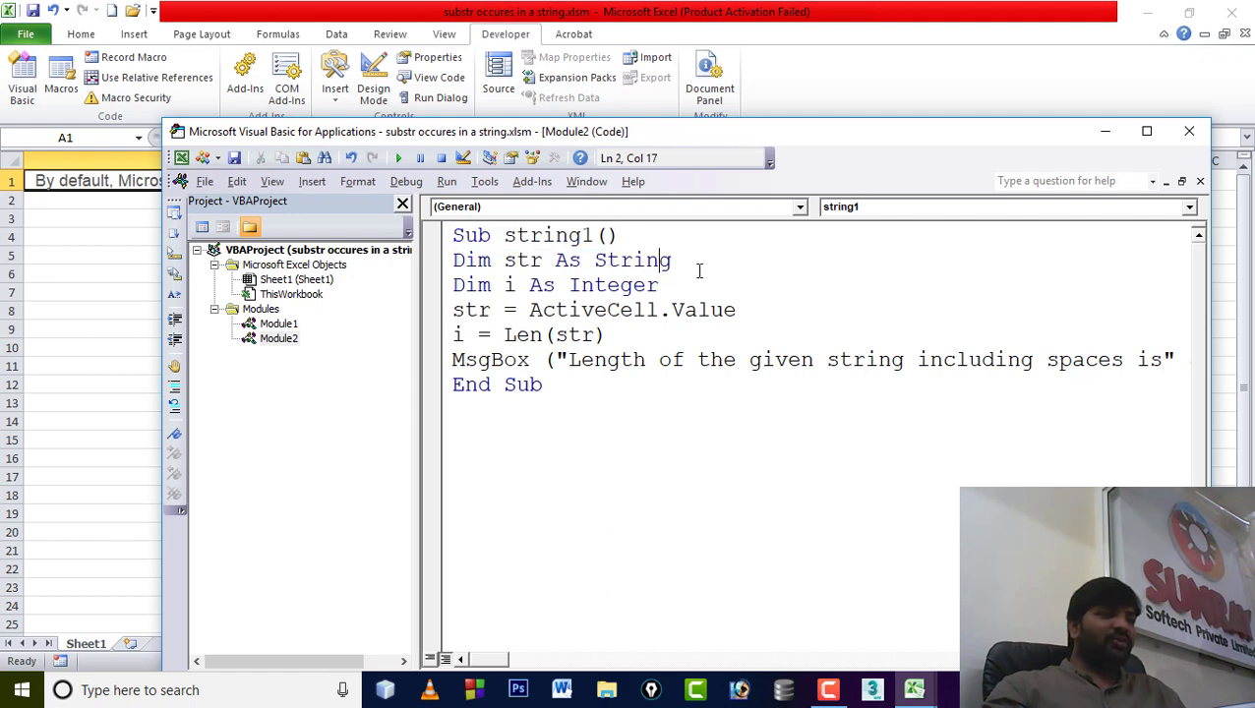
{"action": "left_click_drag", "start_coordinate": [700, 269], "coordinate": [452, 236]}
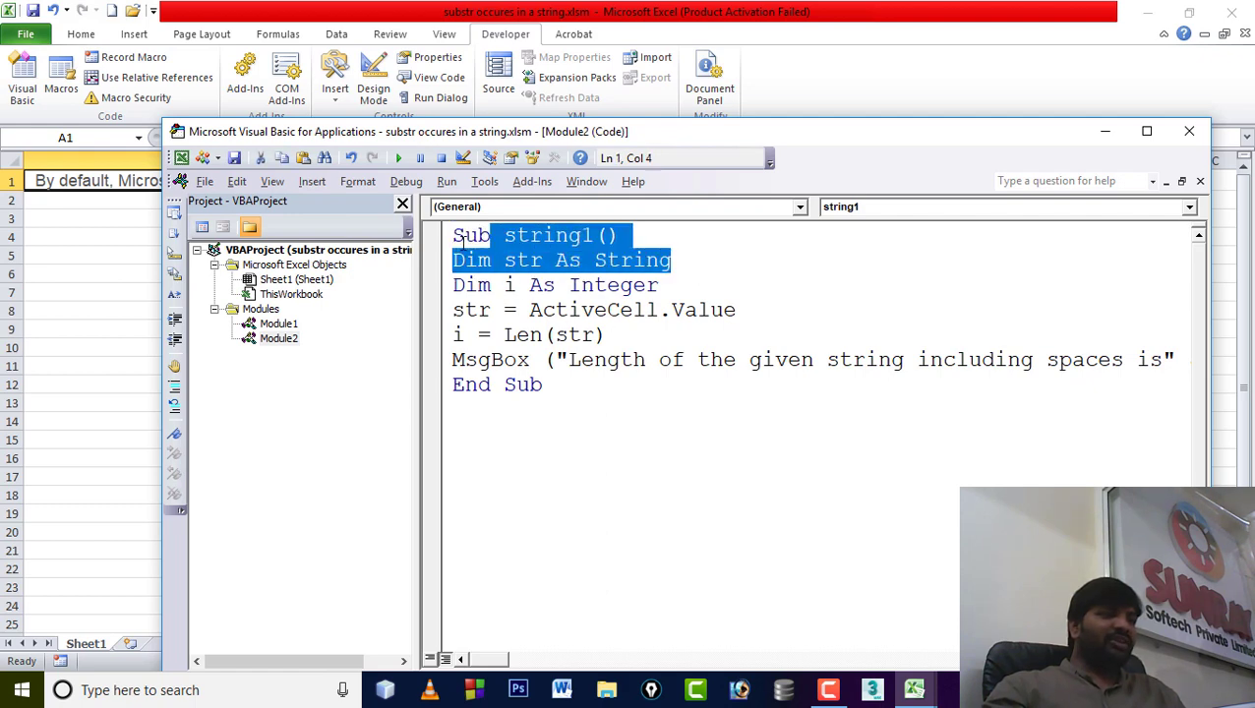
{"action": "left_click_drag", "start_coordinate": [661, 286], "coordinate": [444, 272]}
{"action": "left_click", "coordinate": [665, 285]}
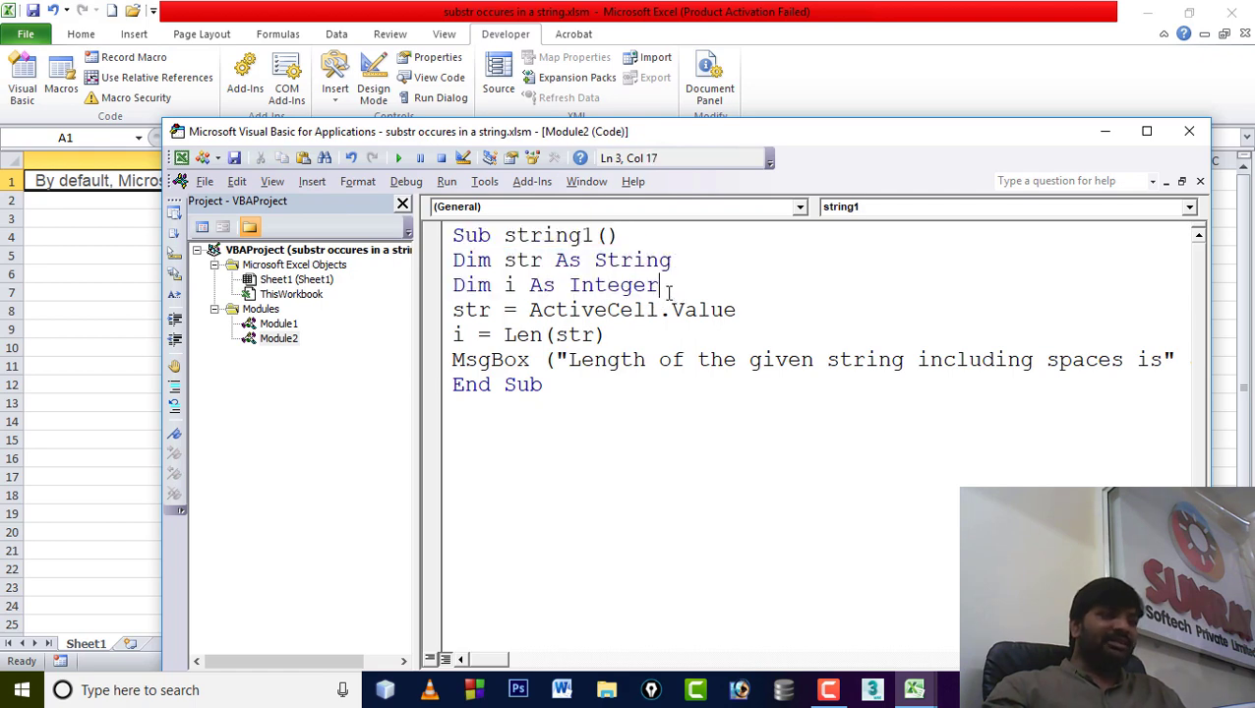
{"action": "mouse_move", "coordinate": [661, 285]}
{"action": "left_mouse_down"}
{"action": "mouse_move", "coordinate": [452, 288]}
{"action": "mouse_move", "coordinate": [489, 311]}
{"action": "left_mouse_up"}
{"action": "left_click", "coordinate": [475, 333]}
{"action": "left_click", "coordinate": [444, 318]}
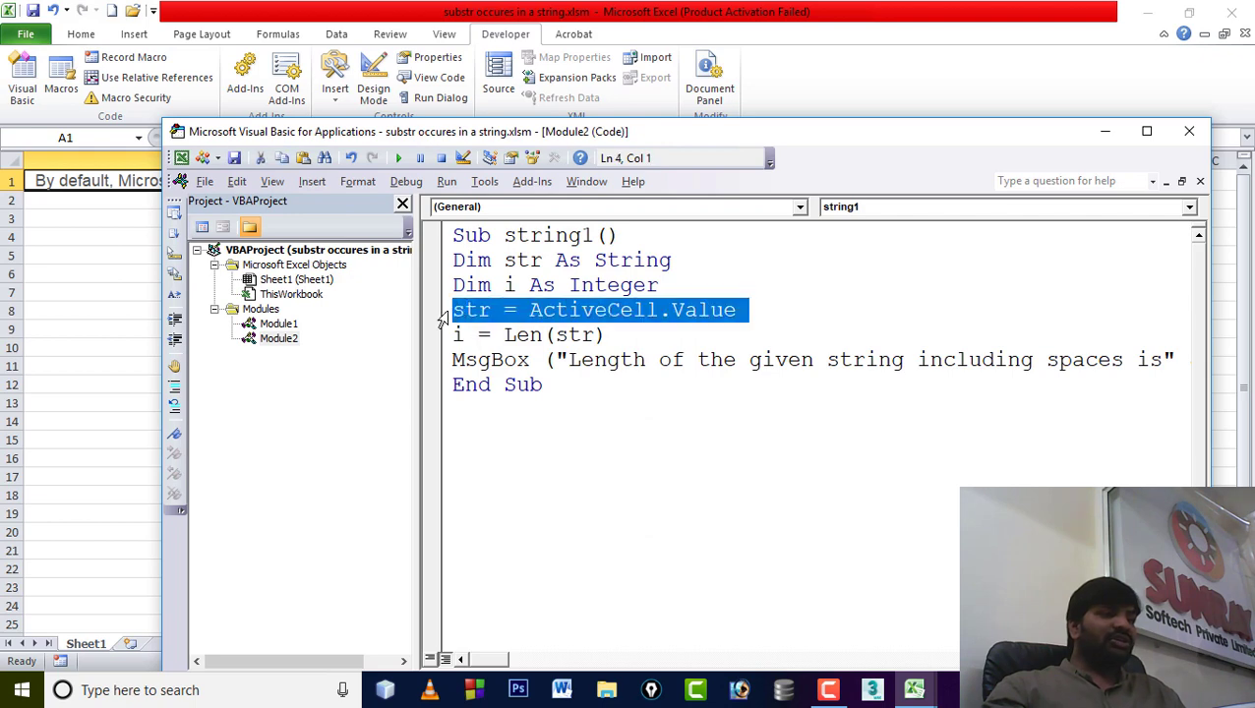
{"action": "left_click_drag", "start_coordinate": [530, 261], "coordinate": [503, 262]}
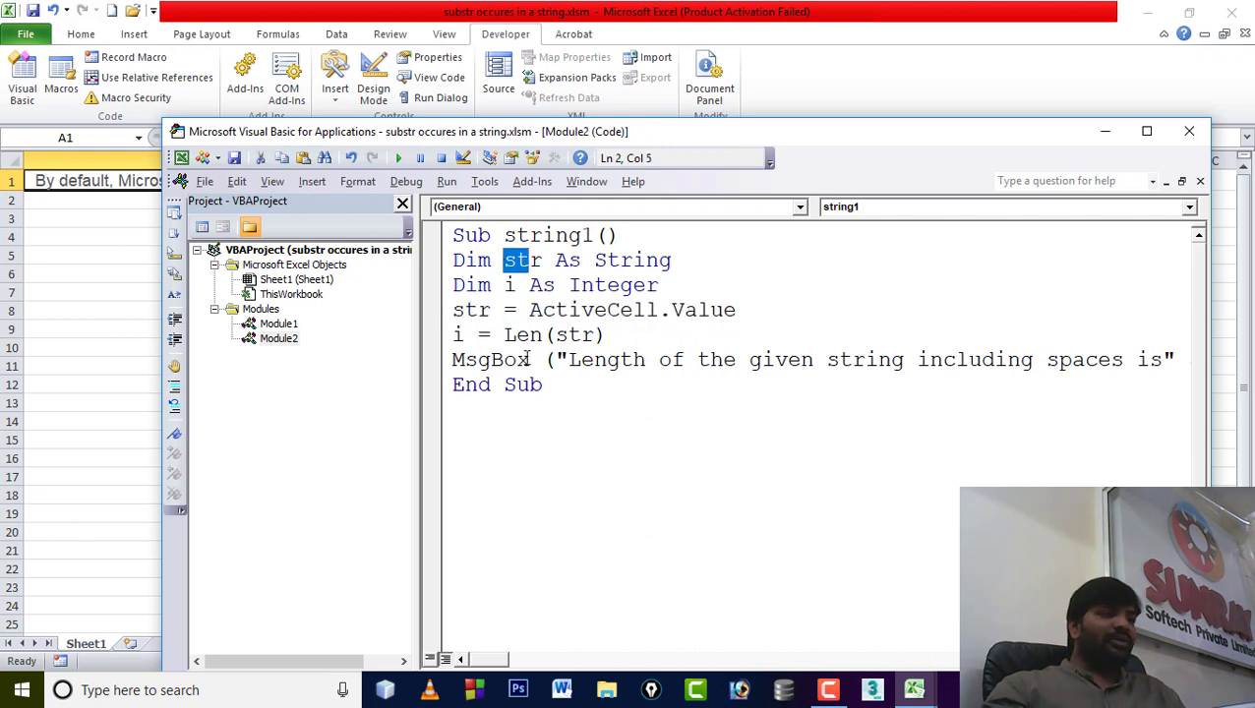
{"action": "mouse_move", "coordinate": [530, 310]}
{"action": "left_mouse_down"}
{"action": "mouse_move", "coordinate": [683, 326]}
{"action": "mouse_move", "coordinate": [745, 318]}
{"action": "left_mouse_up"}
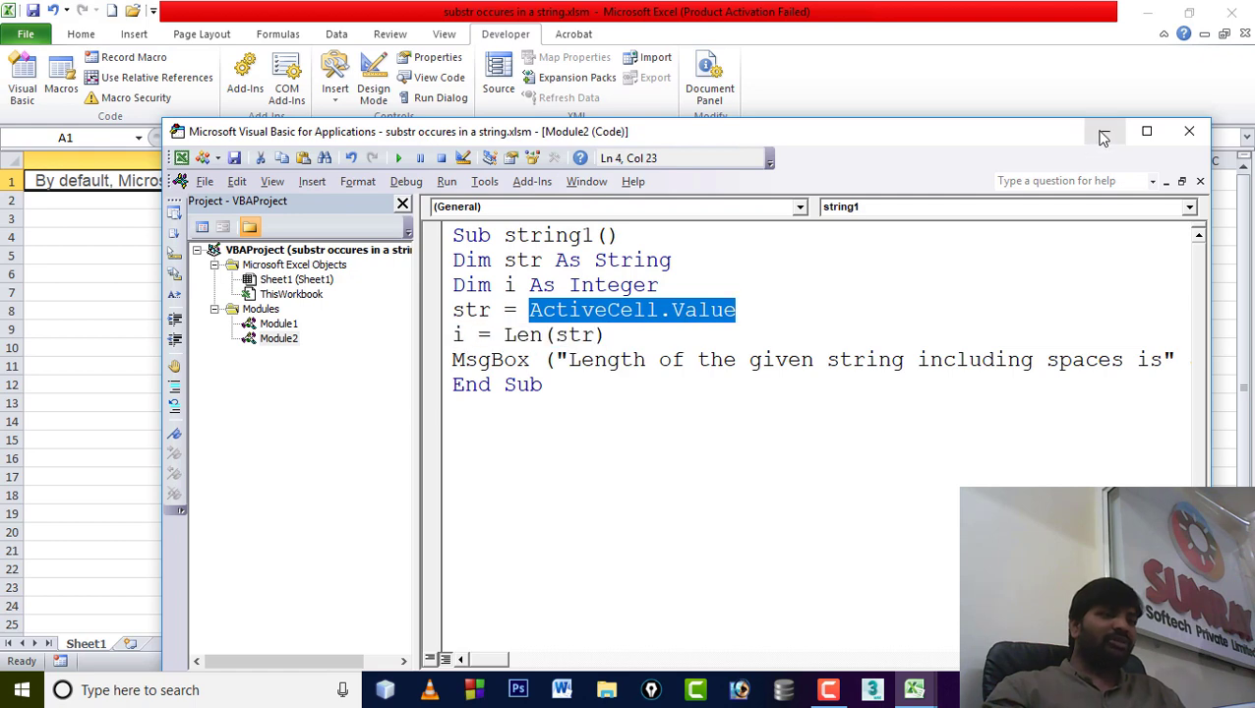
Step: Minimize the editor to show cell A1's text, then restore it
{"action": "left_click", "coordinate": [1103, 131]}
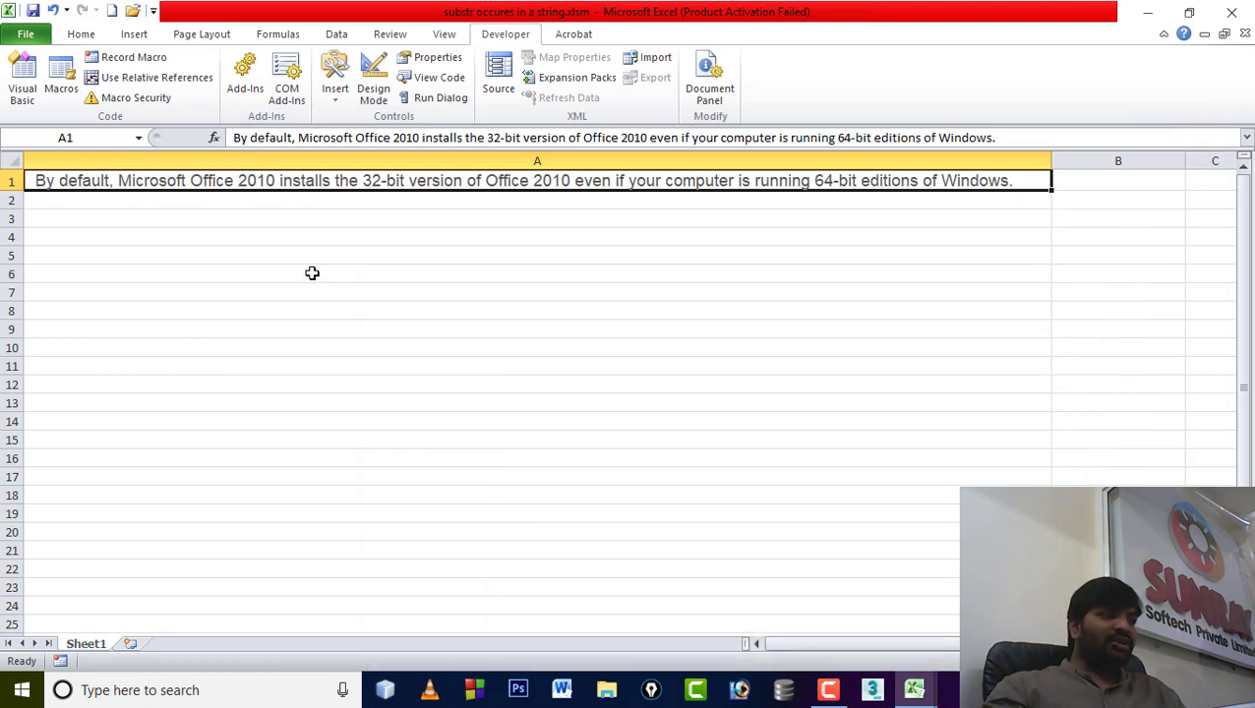
{"action": "mouse_move", "coordinate": [914, 694]}
{"action": "left_click", "coordinate": [944, 591]}
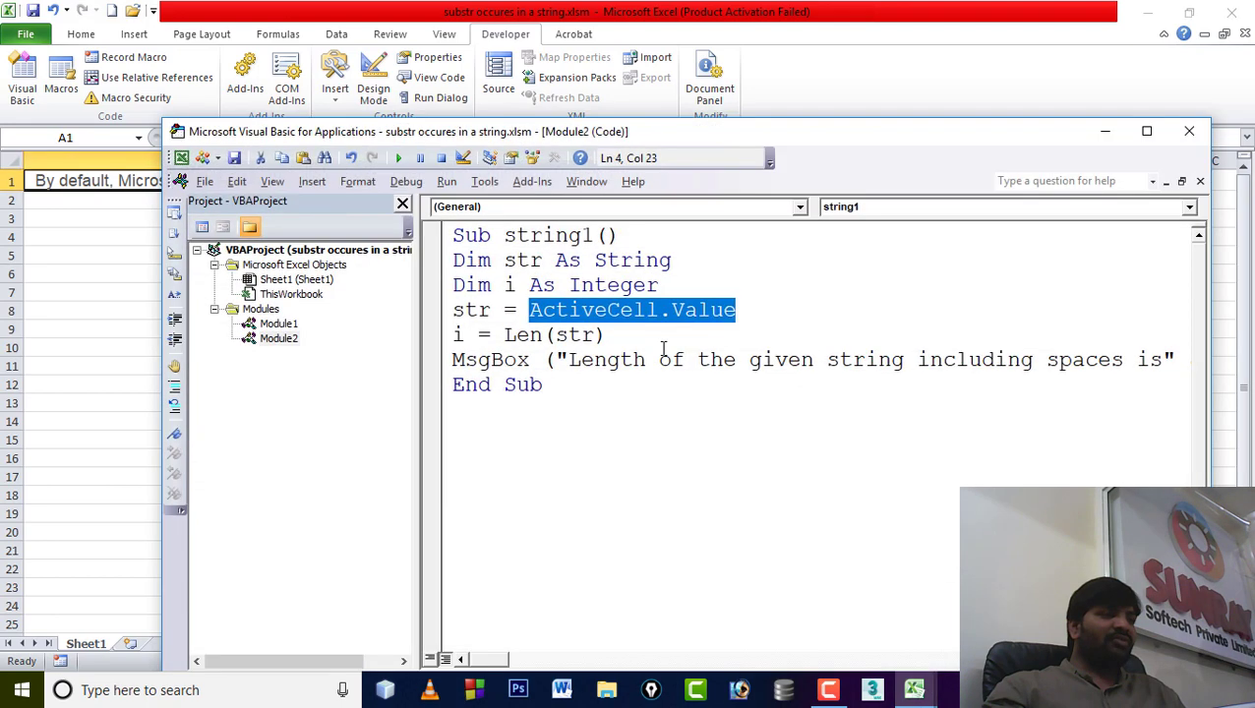
Step: Highlight str, i and Len(str) to explain how line 5 stores the length
{"action": "mouse_move", "coordinate": [492, 310]}
{"action": "left_mouse_down"}
{"action": "mouse_move", "coordinate": [452, 310]}
{"action": "mouse_move", "coordinate": [452, 334]}
{"action": "mouse_move", "coordinate": [606, 335]}
{"action": "left_mouse_up"}
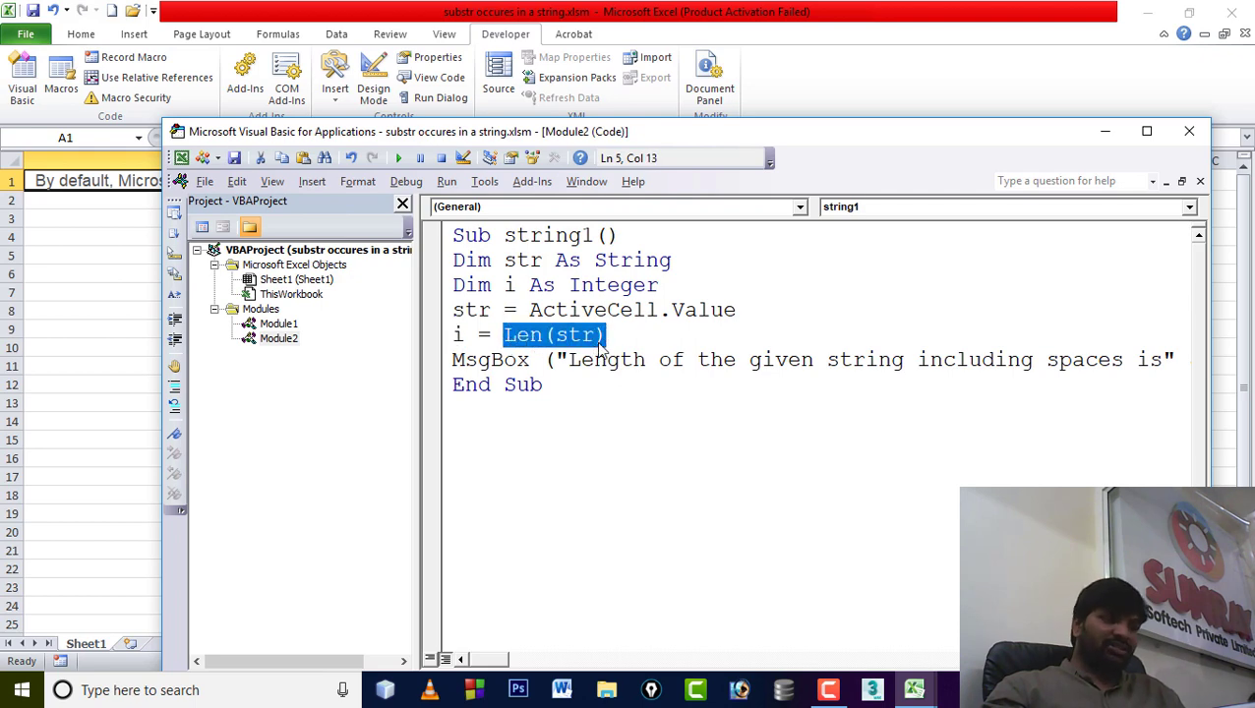
{"action": "left_click_drag", "start_coordinate": [467, 334], "coordinate": [452, 334]}
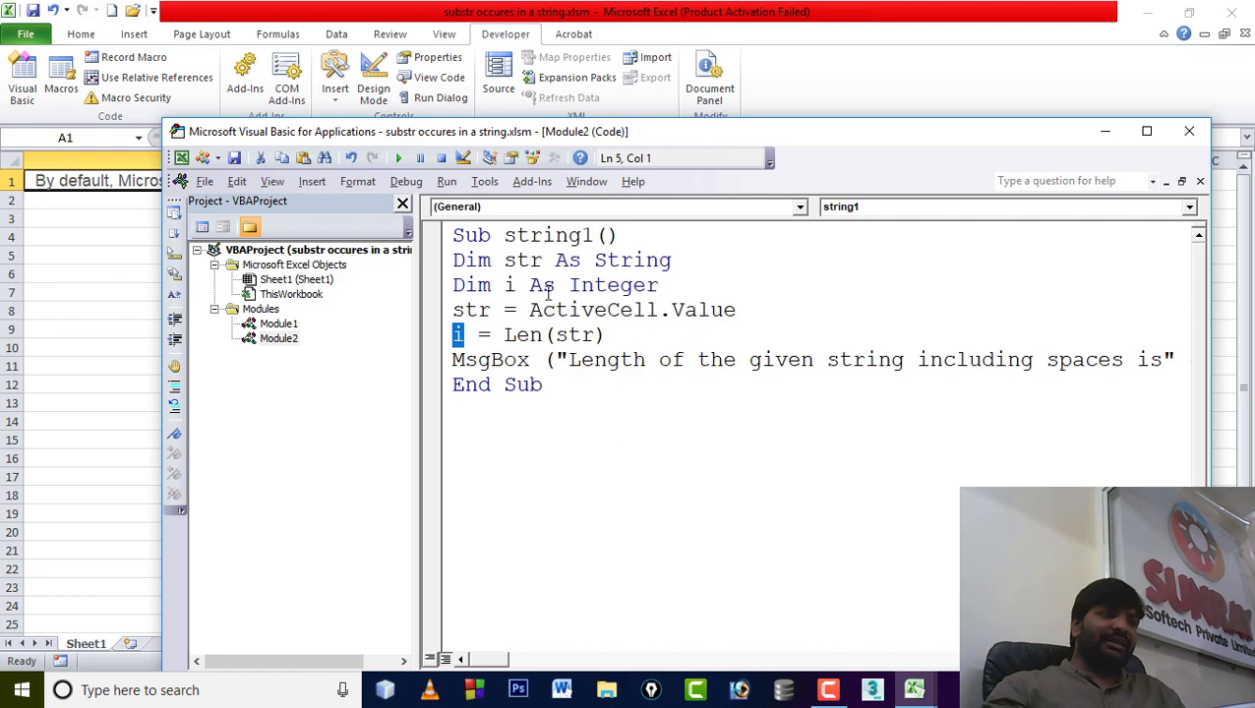
{"action": "double_click", "coordinate": [512, 285]}
{"action": "double_click", "coordinate": [462, 334]}
{"action": "left_click_drag", "start_coordinate": [507, 335], "coordinate": [616, 335]}
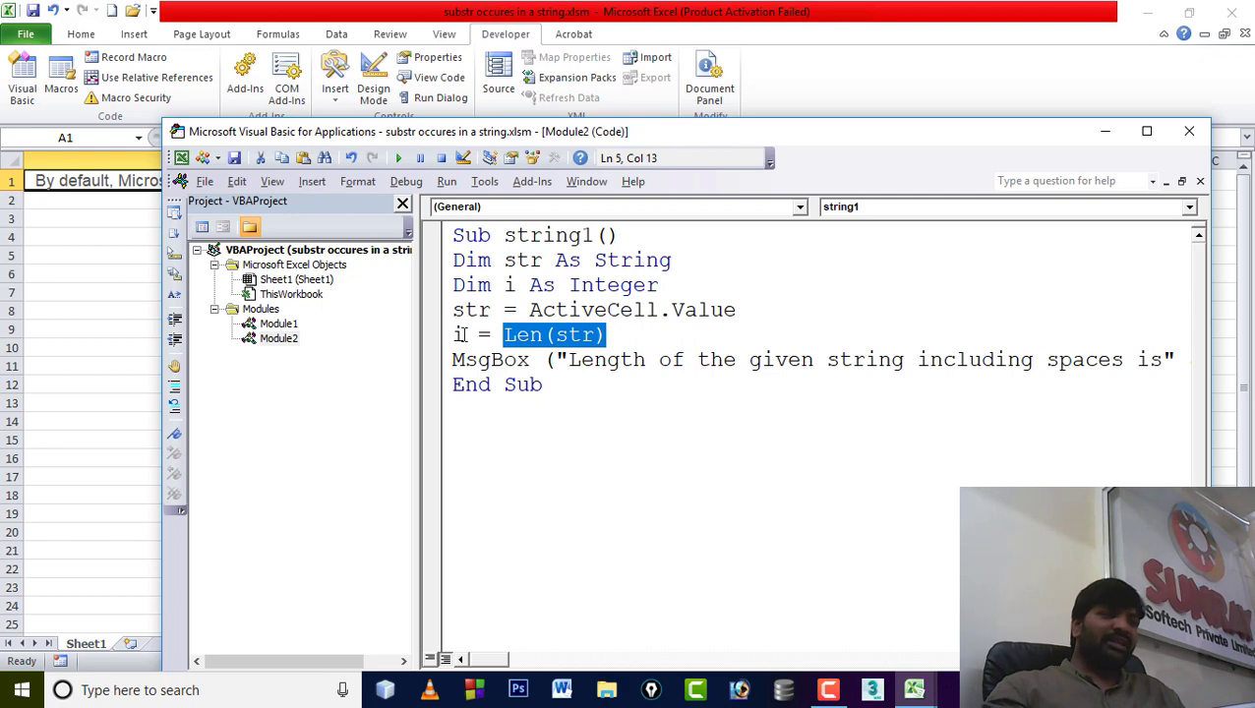
{"action": "left_click_drag", "start_coordinate": [460, 335], "coordinate": [443, 335]}
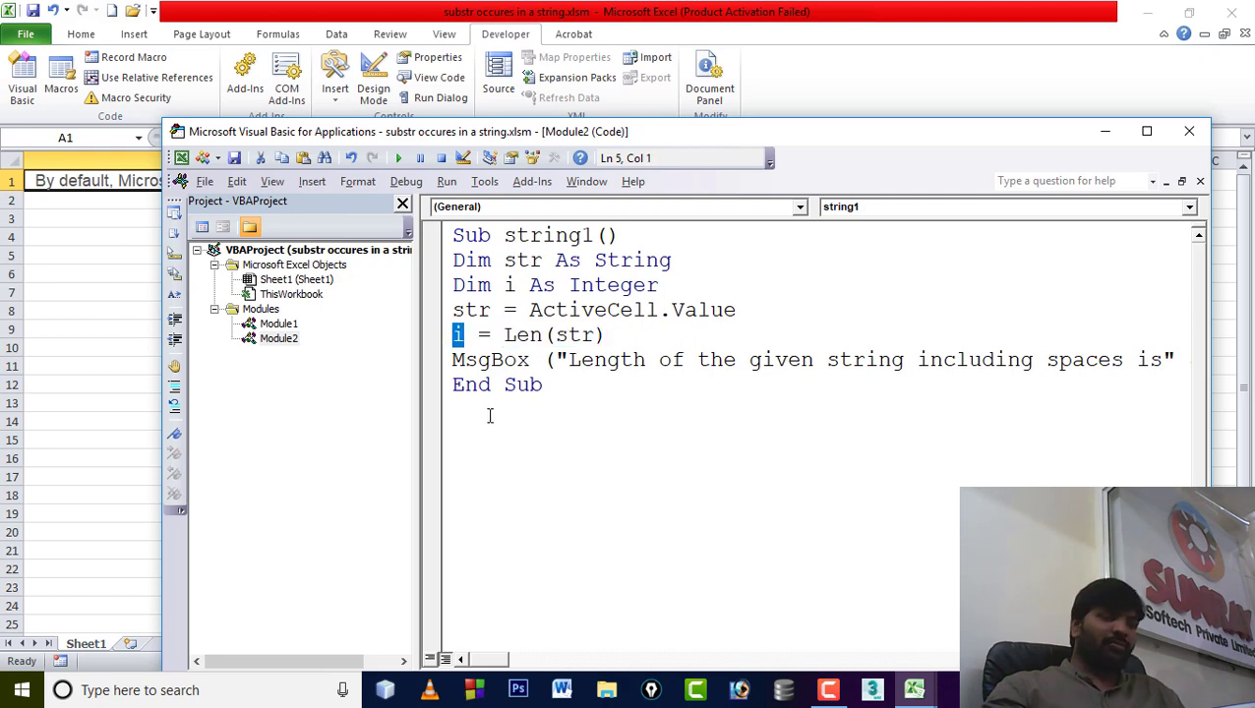
{"action": "left_click_drag", "start_coordinate": [589, 130], "coordinate": [554, 89]}
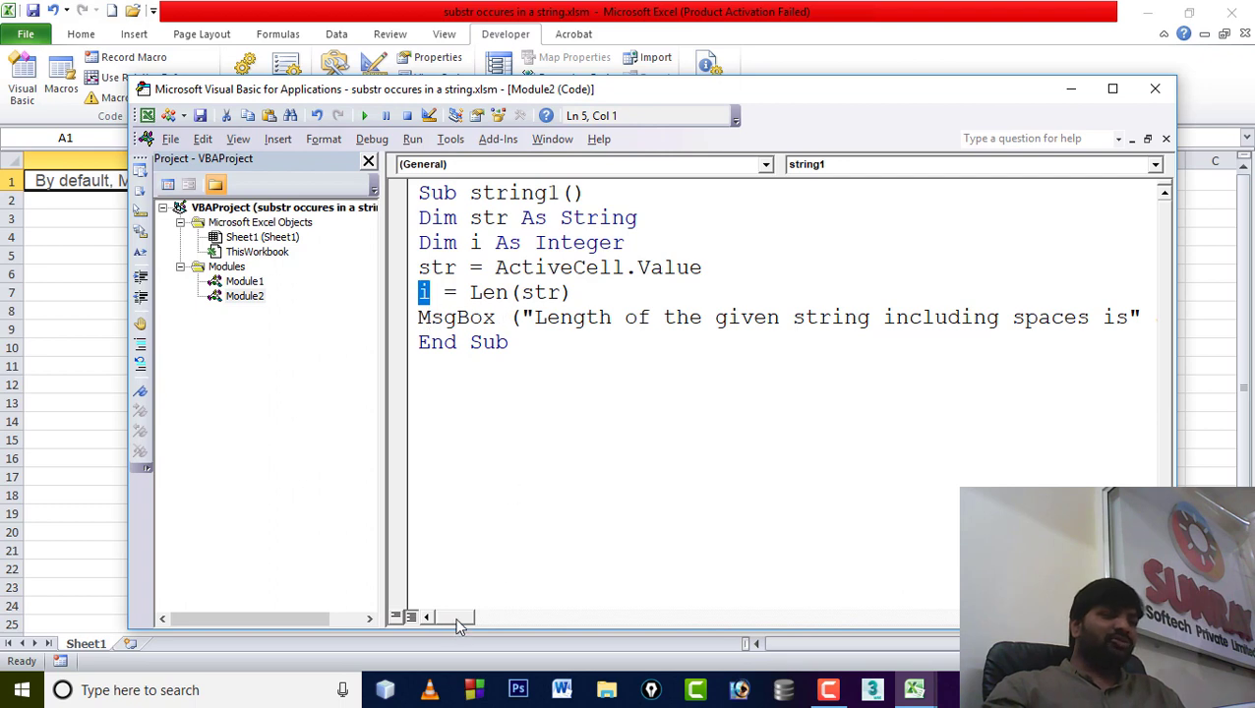
{"action": "left_click_drag", "start_coordinate": [467, 622], "coordinate": [474, 622]}
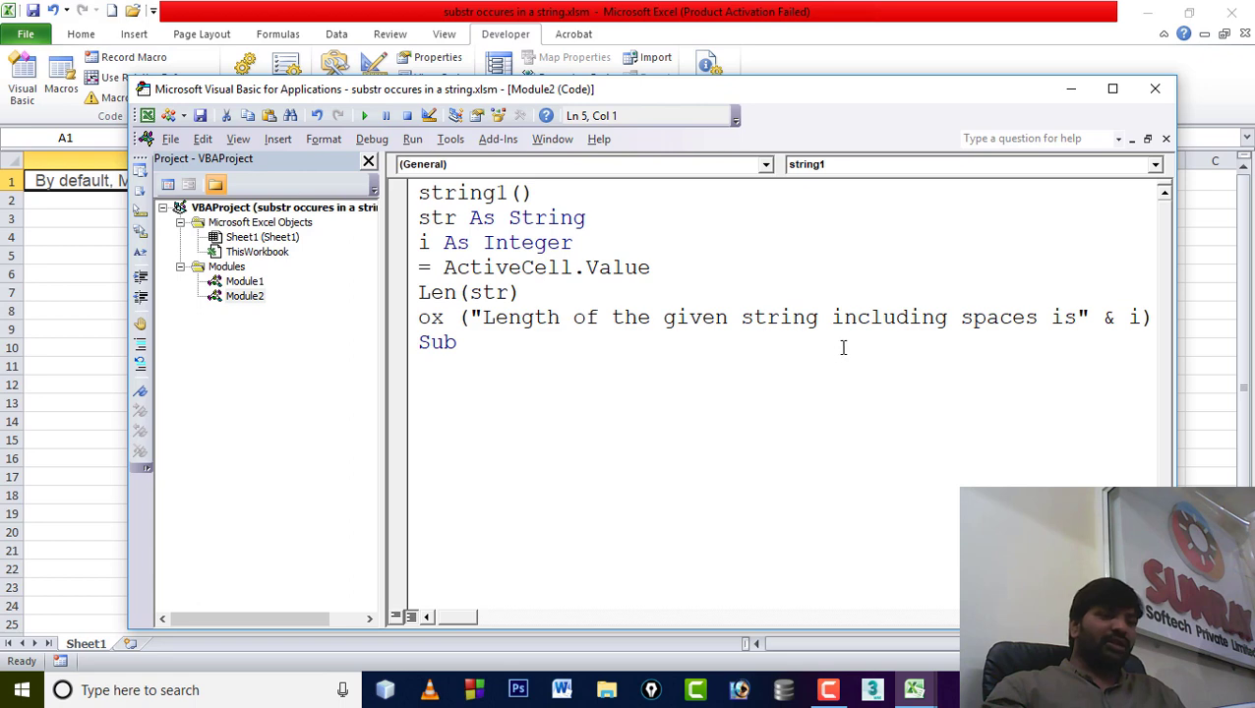
{"action": "left_click_drag", "start_coordinate": [447, 623], "coordinate": [495, 596]}
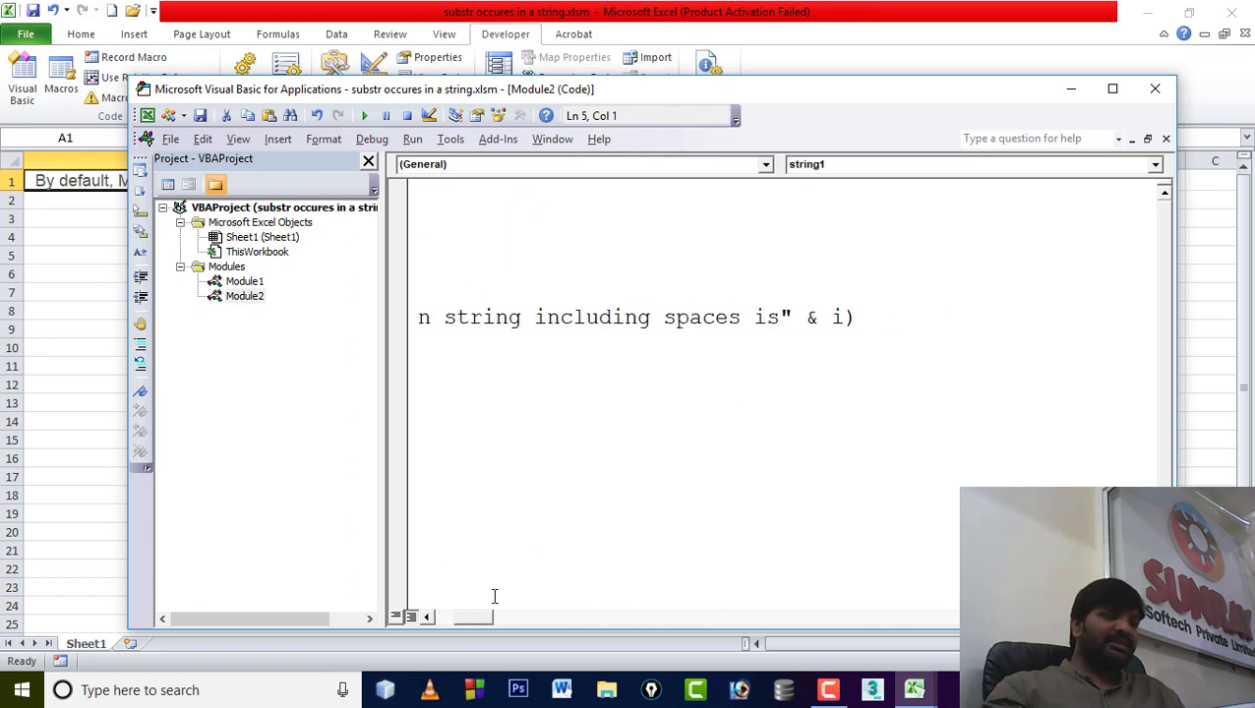
{"action": "left_click_drag", "start_coordinate": [794, 317], "coordinate": [665, 316]}
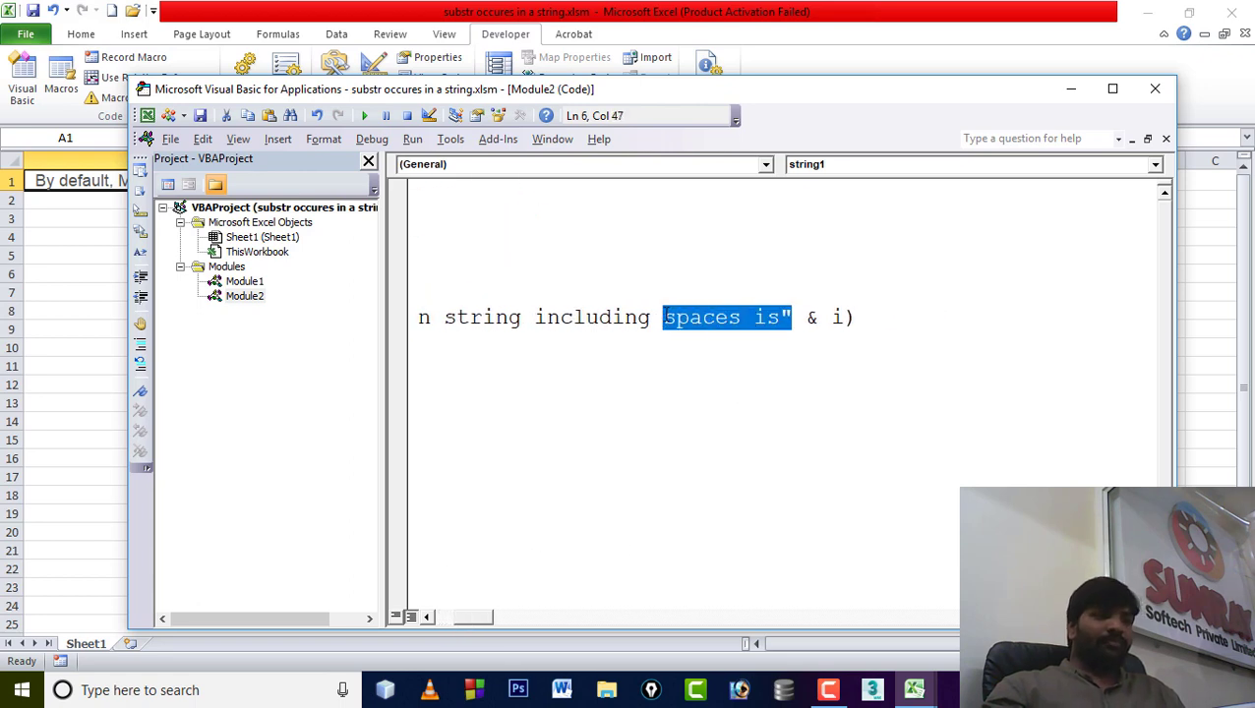
{"action": "double_click", "coordinate": [812, 318]}
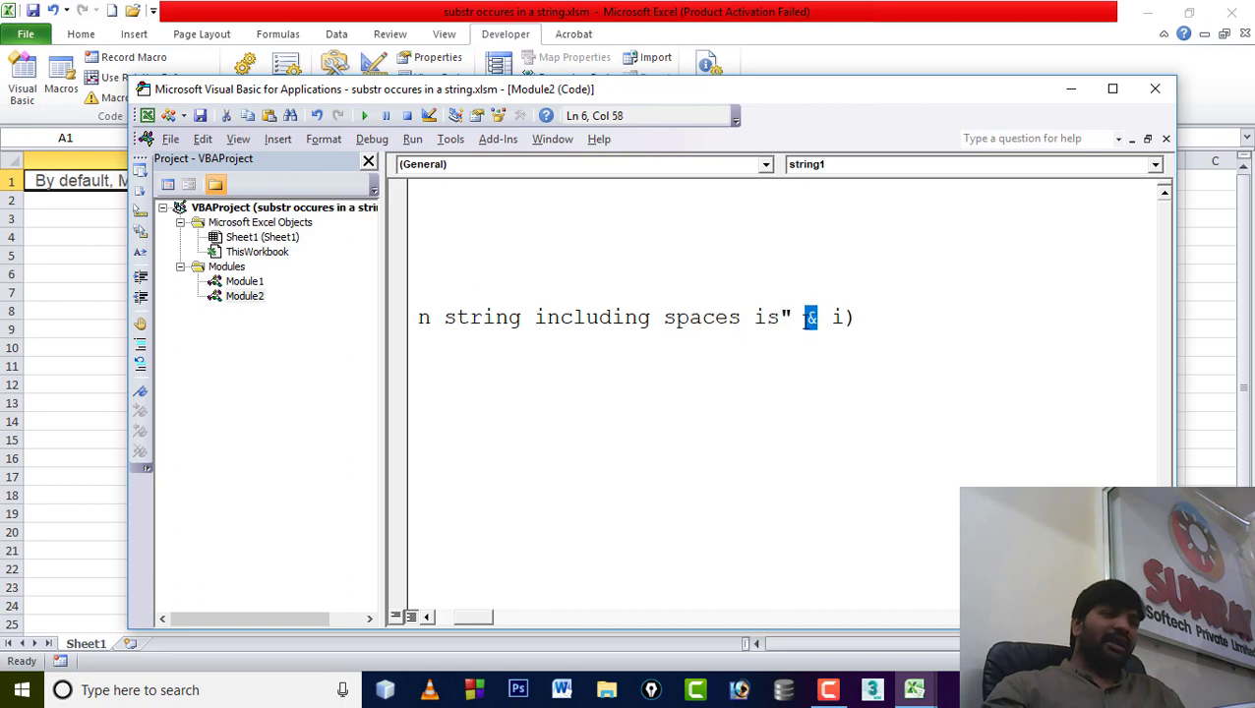
{"action": "double_click", "coordinate": [837, 316]}
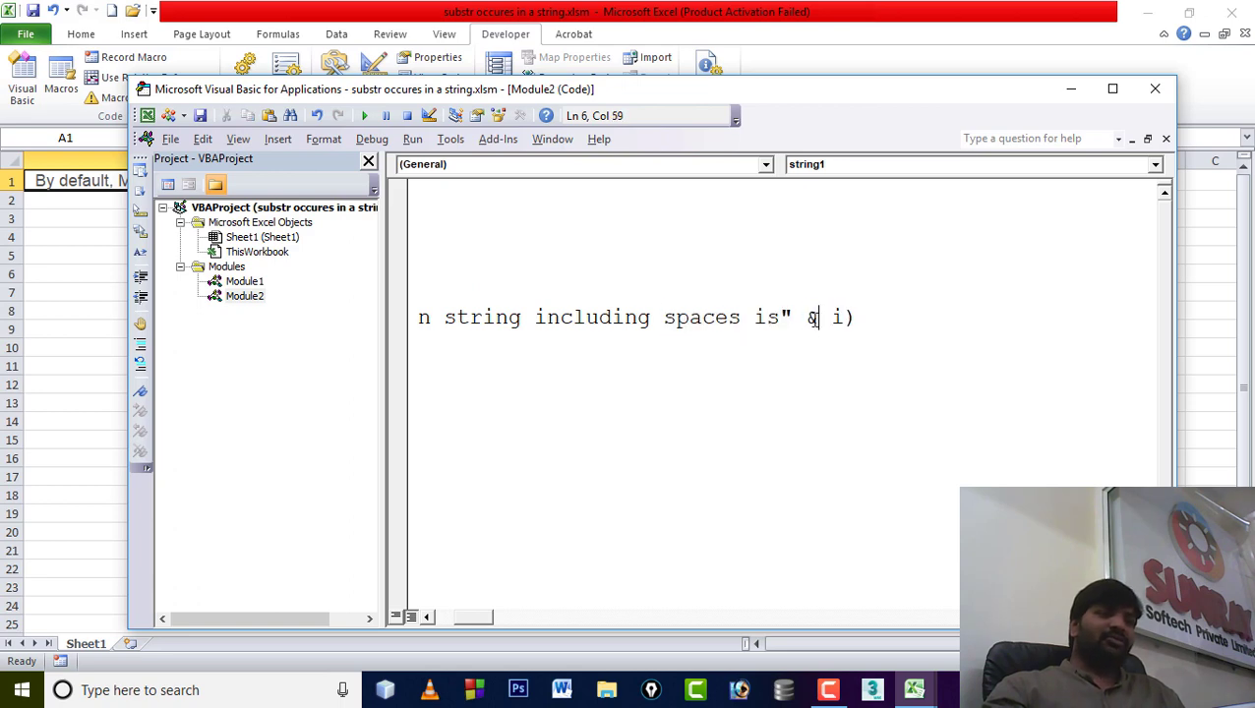
{"action": "double_click", "coordinate": [808, 317]}
{"action": "left_click", "coordinate": [819, 317]}
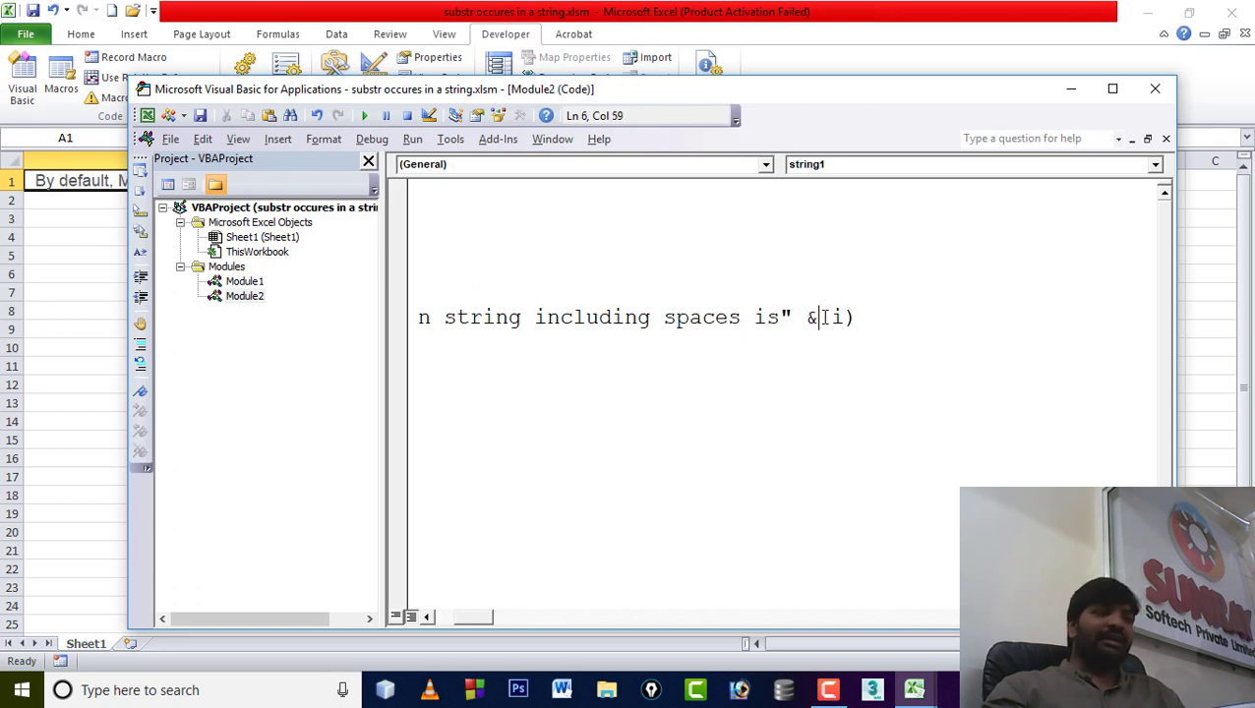
{"action": "double_click", "coordinate": [812, 316]}
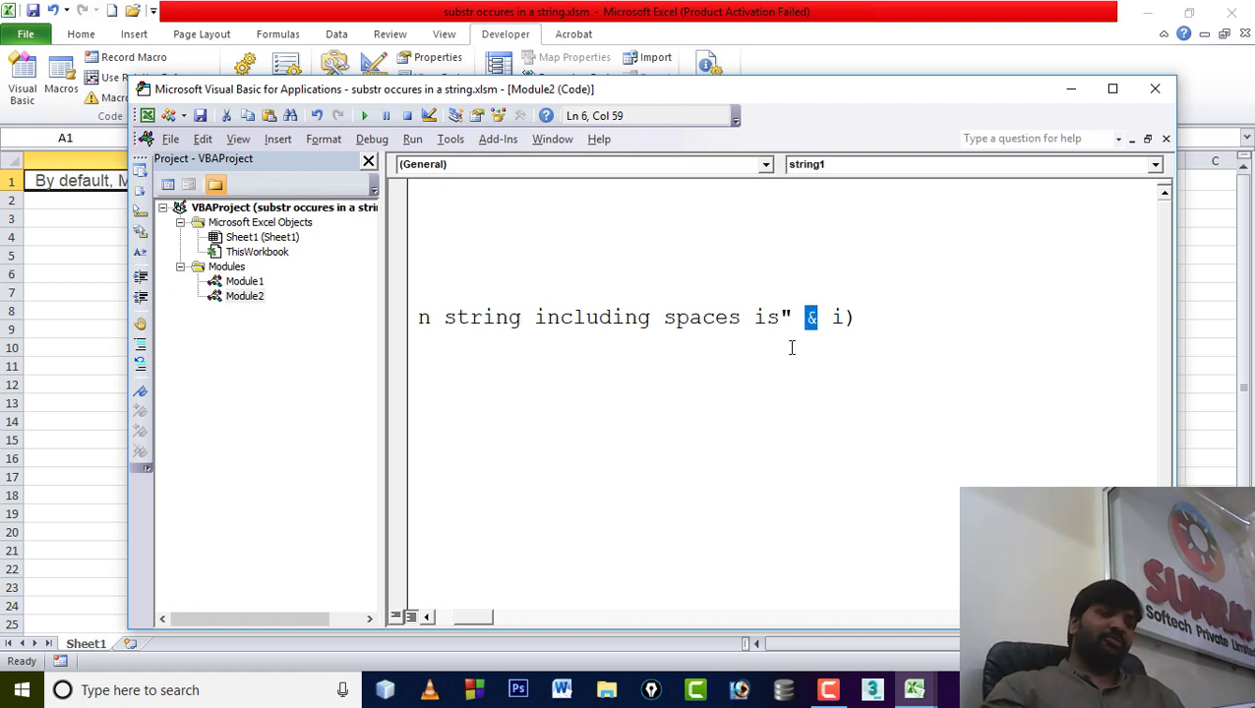
{"action": "left_click_drag", "start_coordinate": [830, 318], "coordinate": [809, 318]}
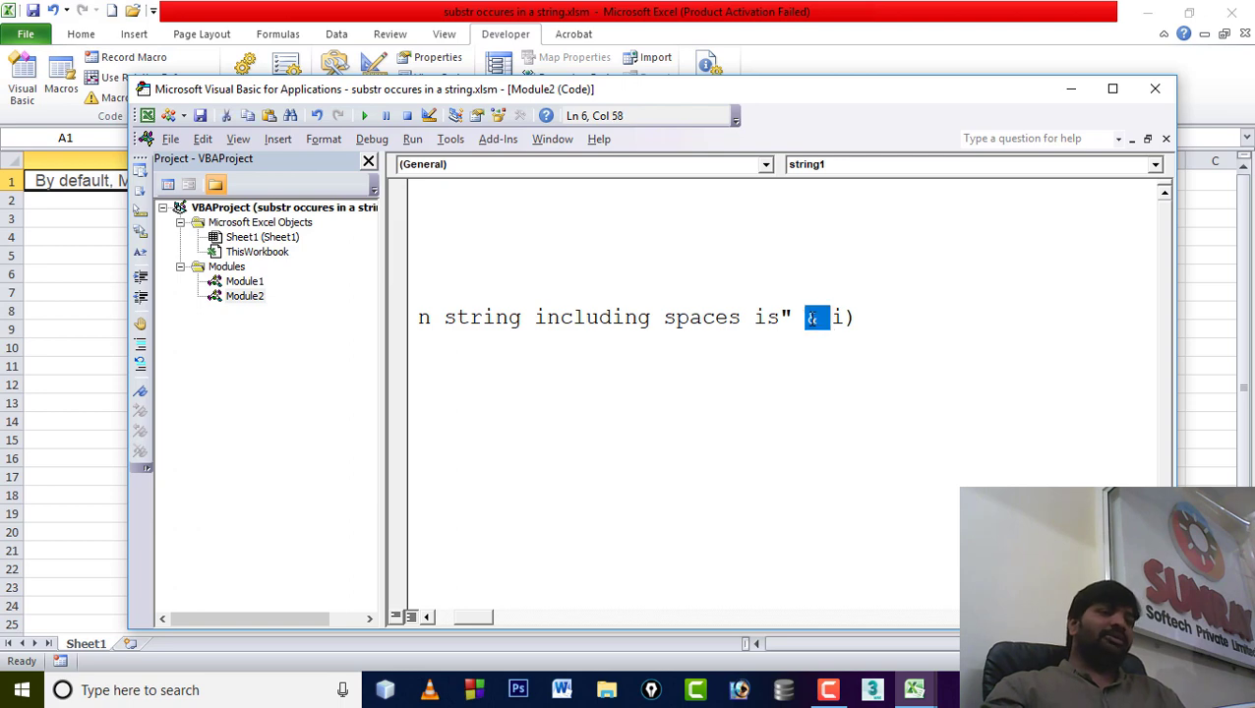
{"action": "left_click_drag", "start_coordinate": [846, 95], "coordinate": [878, 113]}
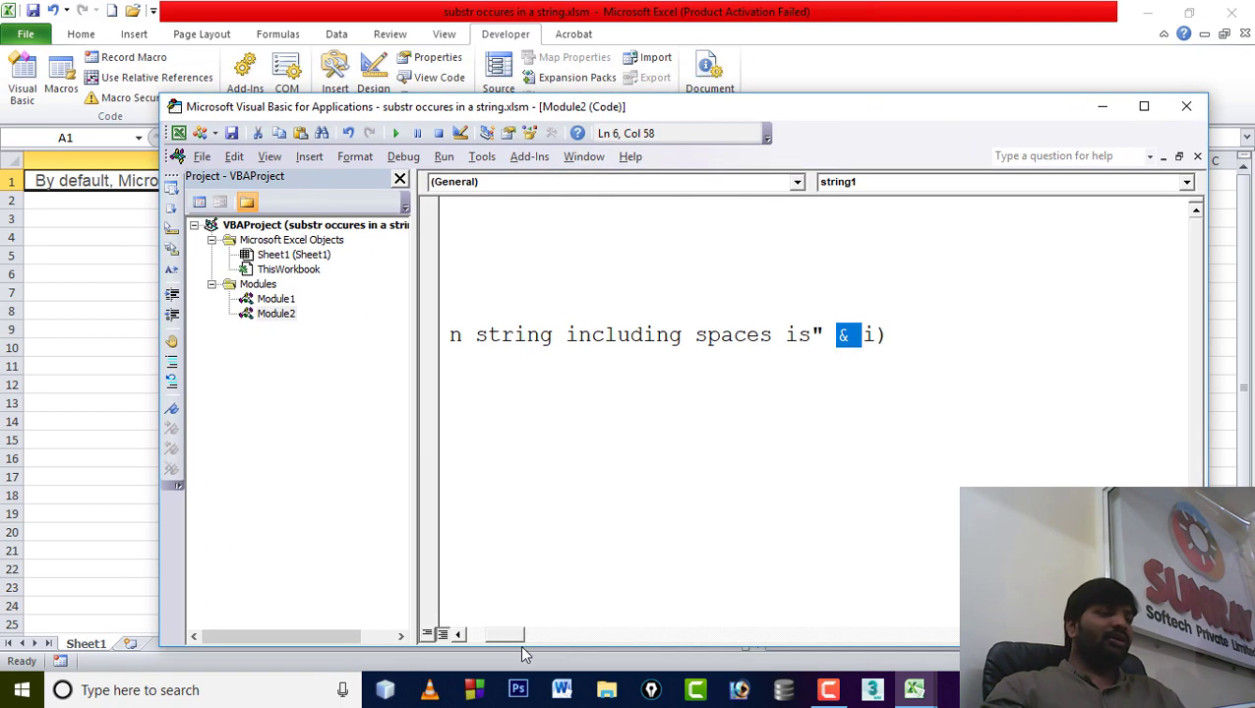
Step: Put the editor away and enter a long random letters-and-semicolons test string in cell A2
{"action": "left_click", "coordinate": [493, 633]}
{"action": "left_click", "coordinate": [568, 362]}
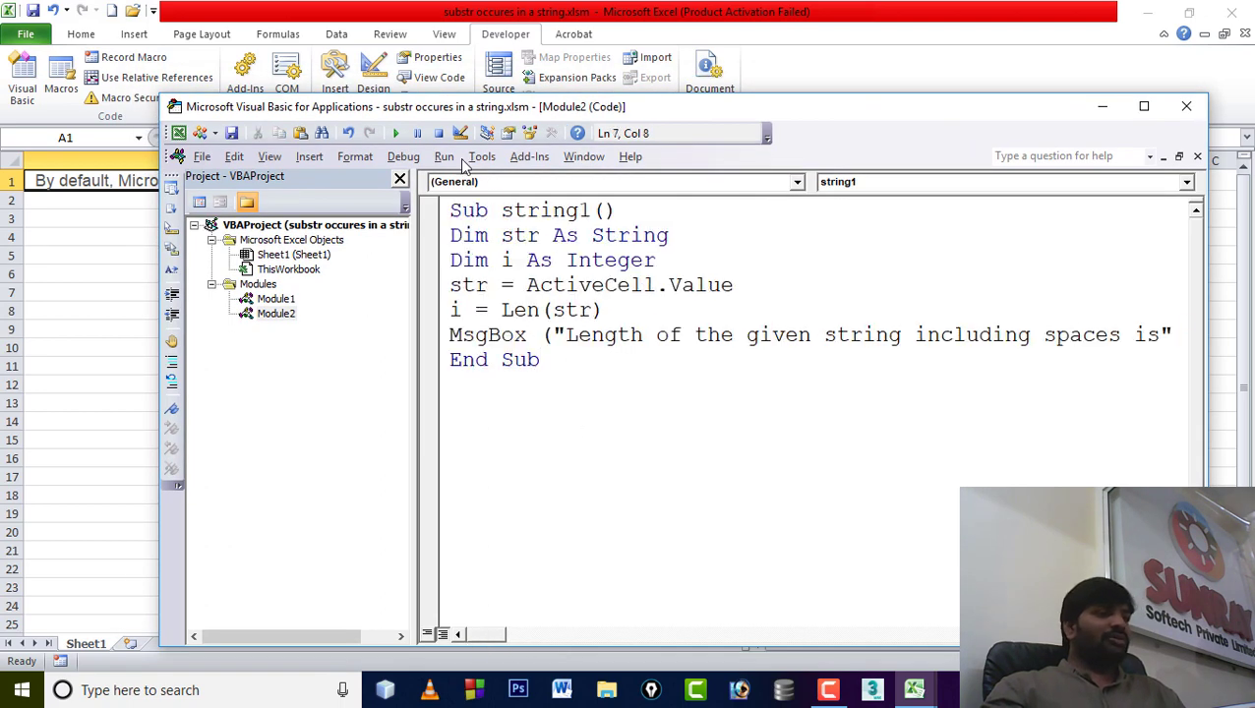
{"action": "left_click", "coordinate": [1102, 106]}
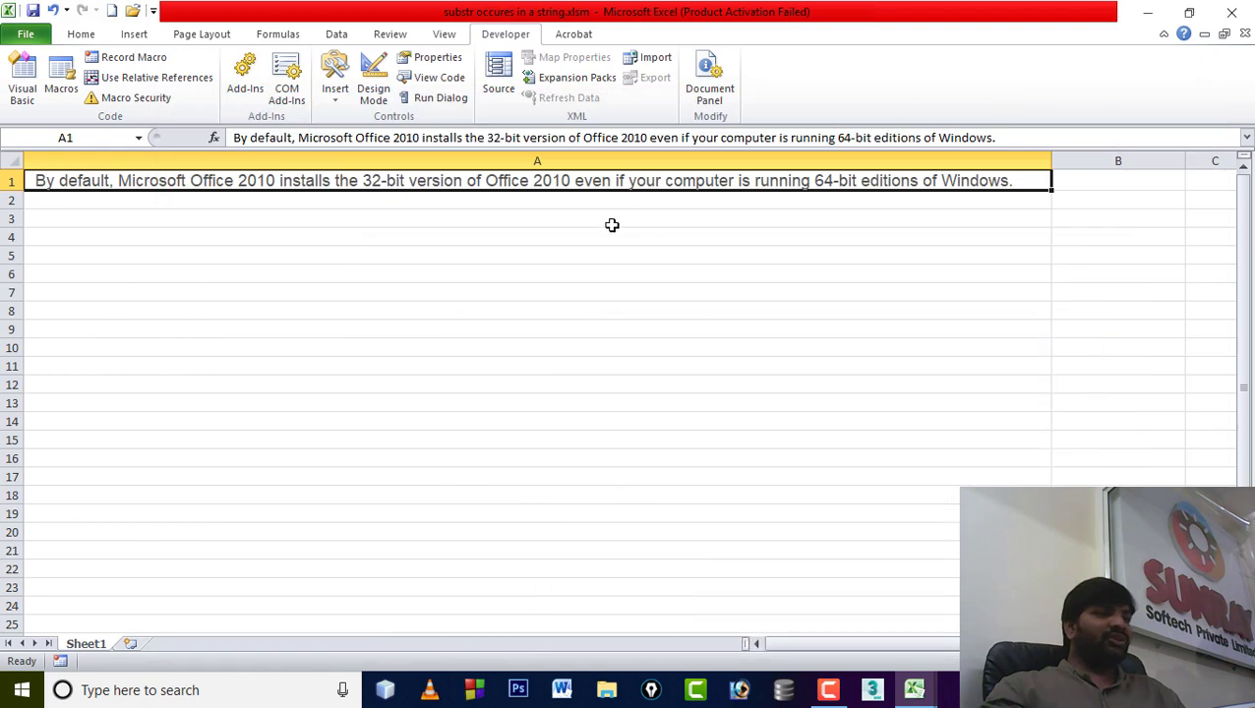
{"action": "left_click", "coordinate": [212, 205]}
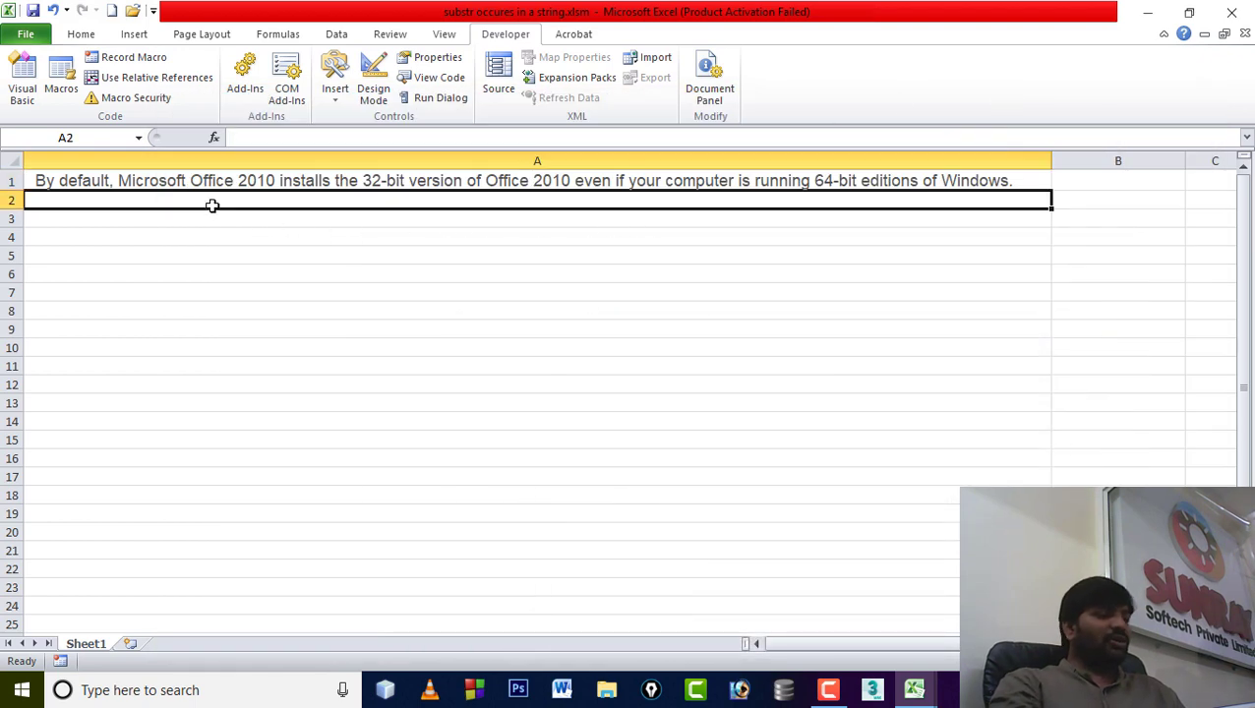
{"action": "type", "text": "alskdjf ;lsafsada;ls fsa;"}
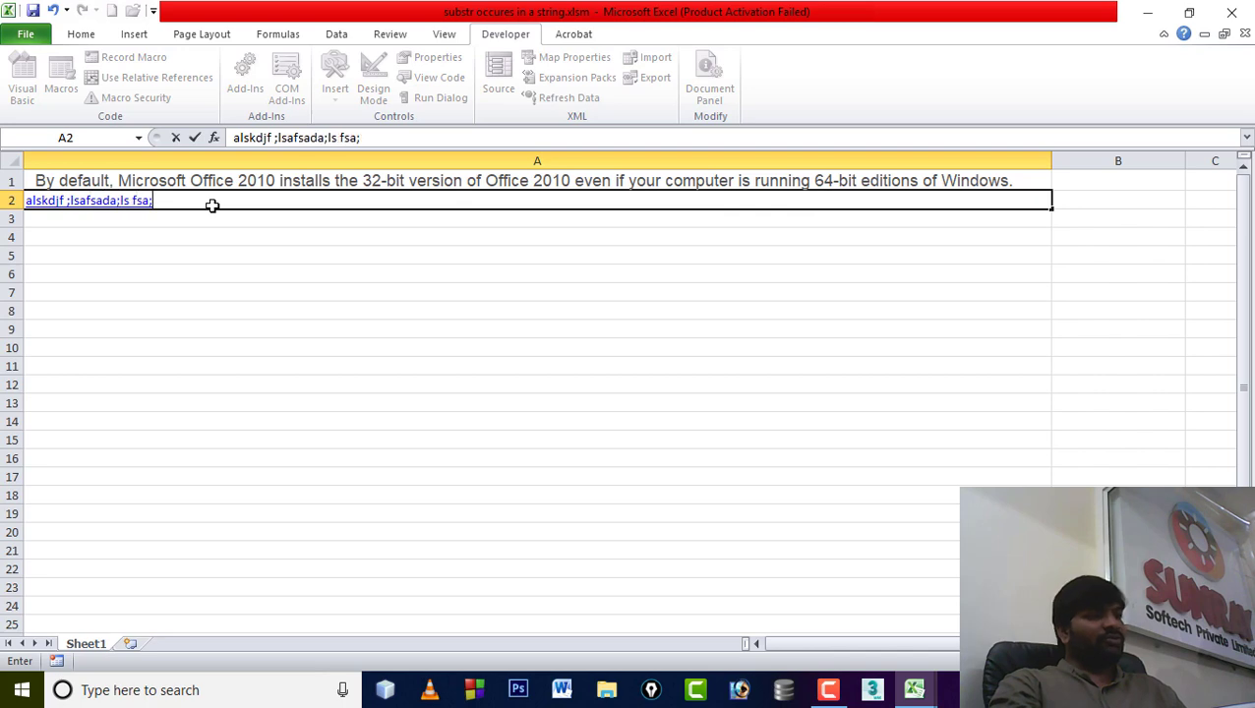
{"action": "type", "text": "fd ;lsad;f;asdjfasdf;as d;fj;as df;as;fla jds;fljsa;ld"}
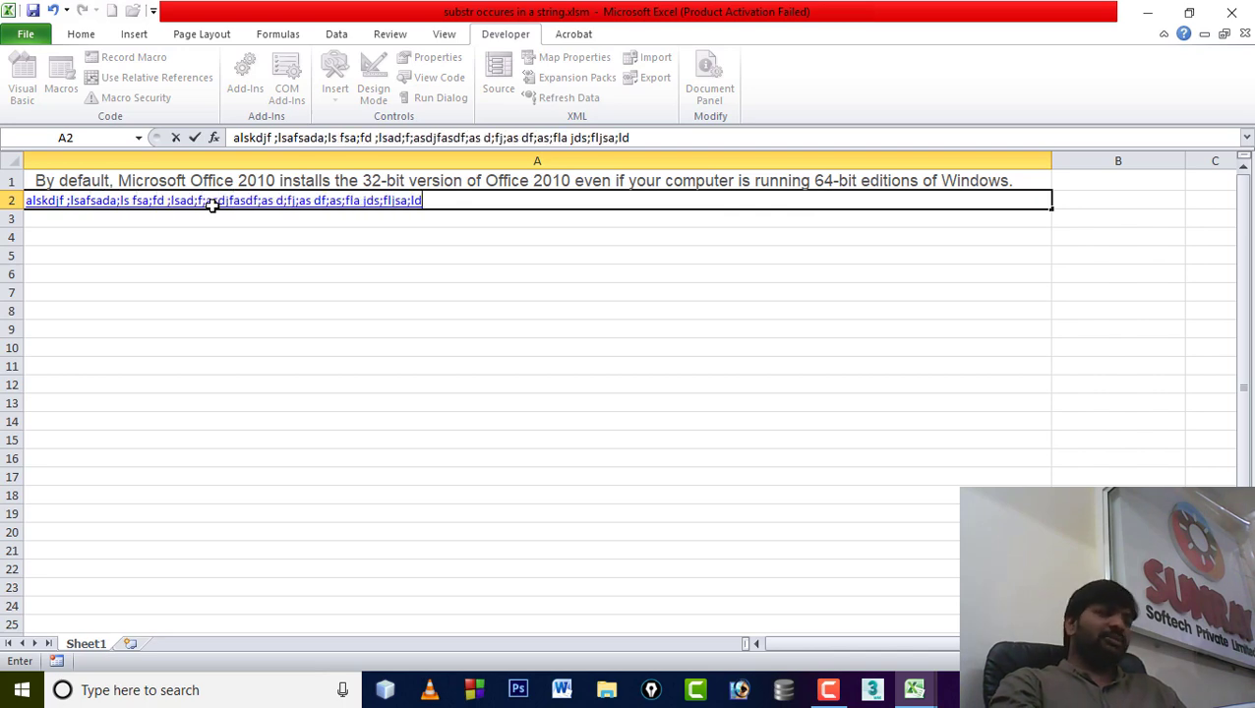
{"action": "type", "text": " jf;lsajfd;ljsa ;lfj sa;djf;sa"}
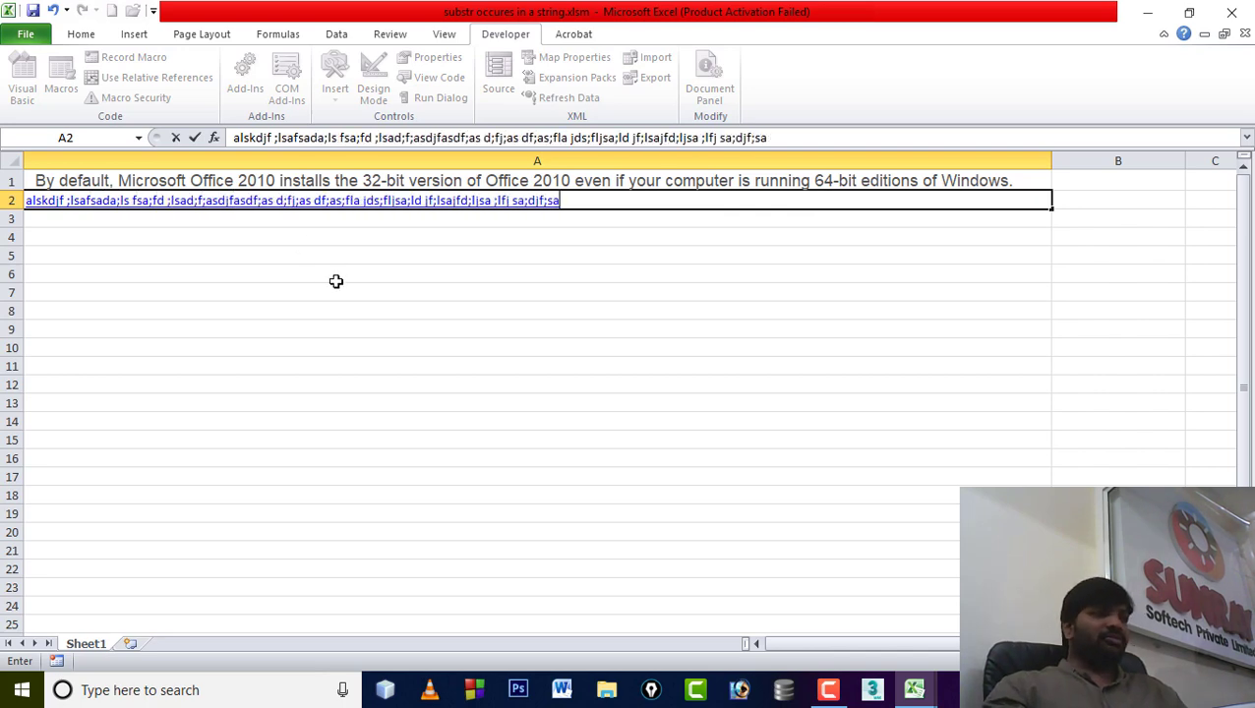
{"action": "left_click", "coordinate": [336, 277]}
{"action": "left_click", "coordinate": [338, 202]}
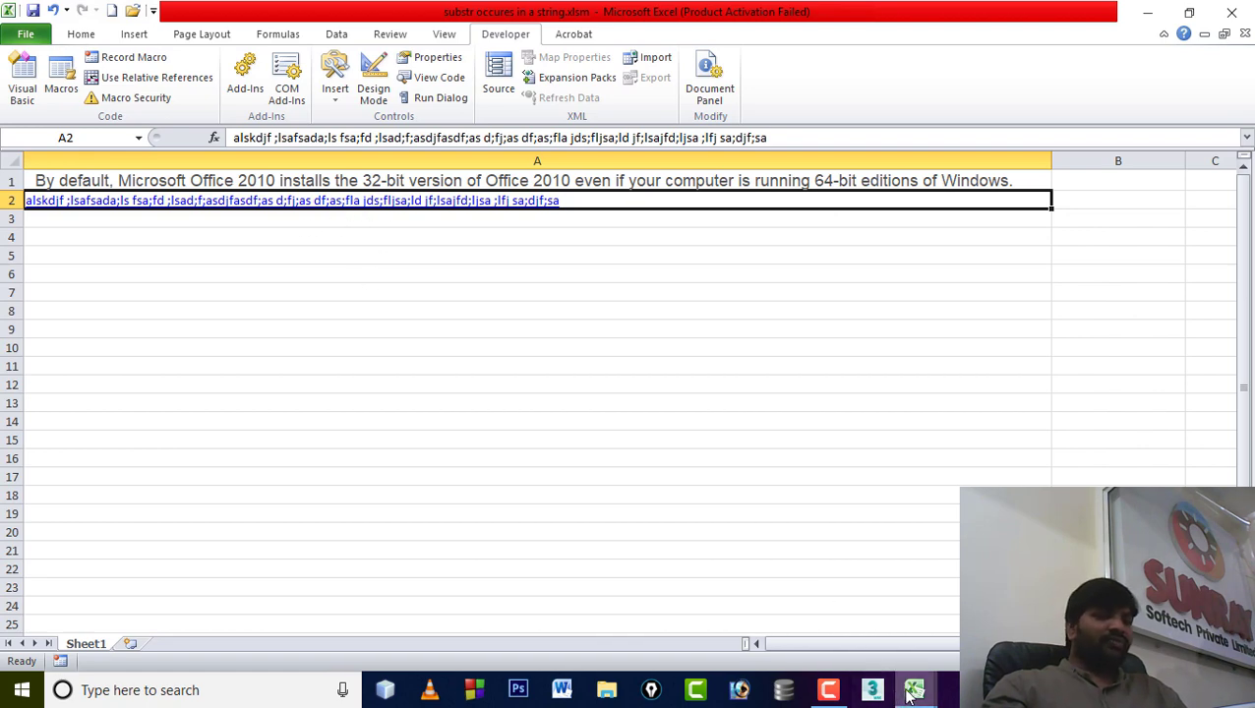
Step: Restore the editor, run string1 on A2's text, and close the MsgBox reporting 109
{"action": "mouse_move", "coordinate": [910, 695]}
{"action": "left_click", "coordinate": [939, 600]}
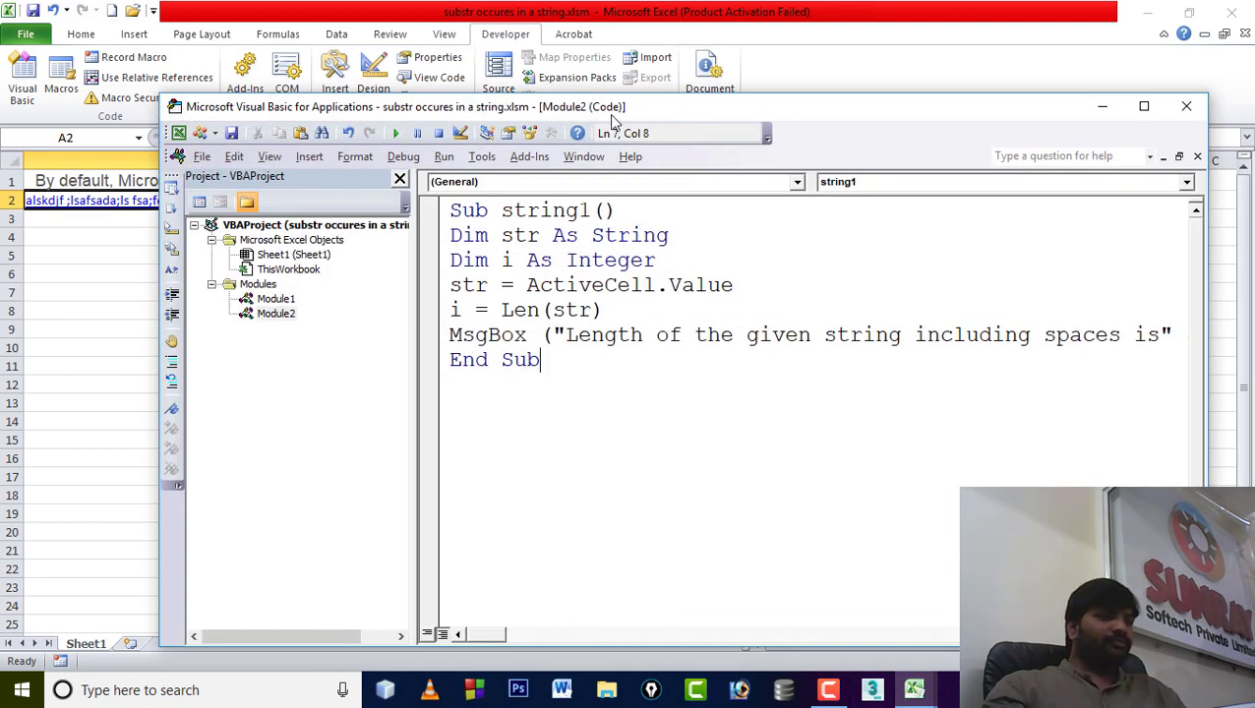
{"action": "left_click_drag", "start_coordinate": [611, 115], "coordinate": [604, 147]}
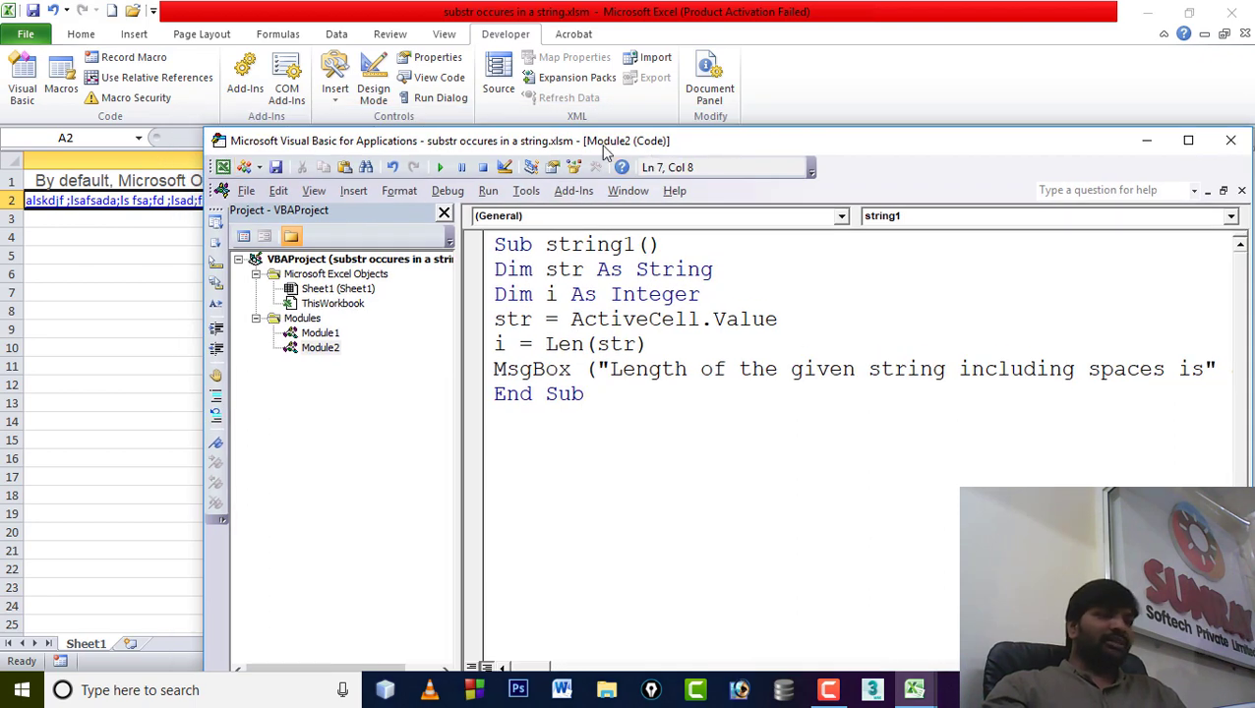
{"action": "left_click_drag", "start_coordinate": [557, 143], "coordinate": [493, 226]}
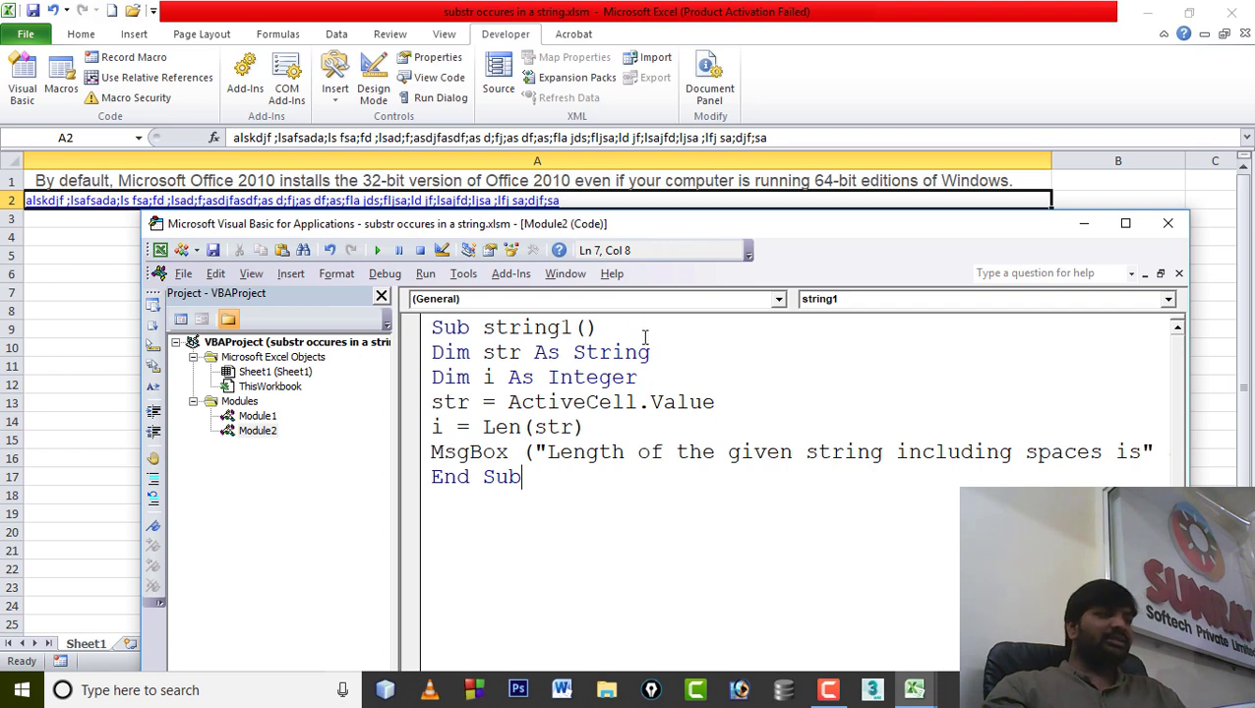
{"action": "left_click", "coordinate": [379, 251]}
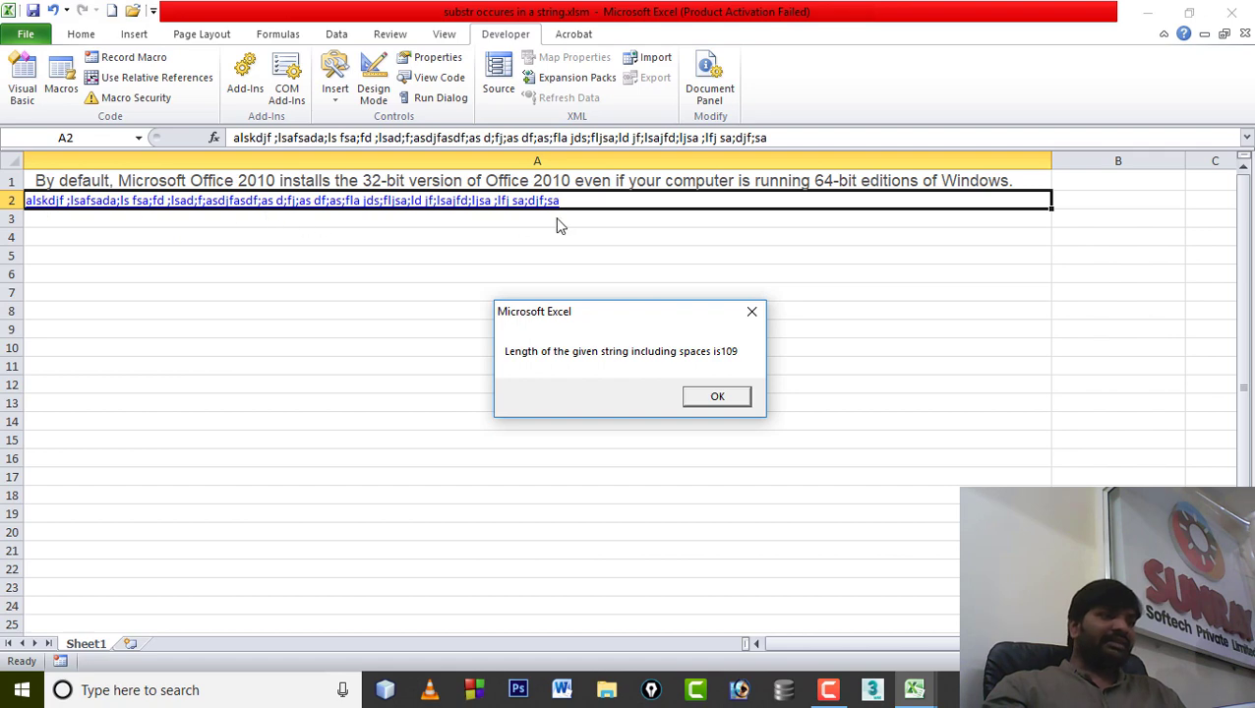
{"action": "left_click", "coordinate": [751, 312]}
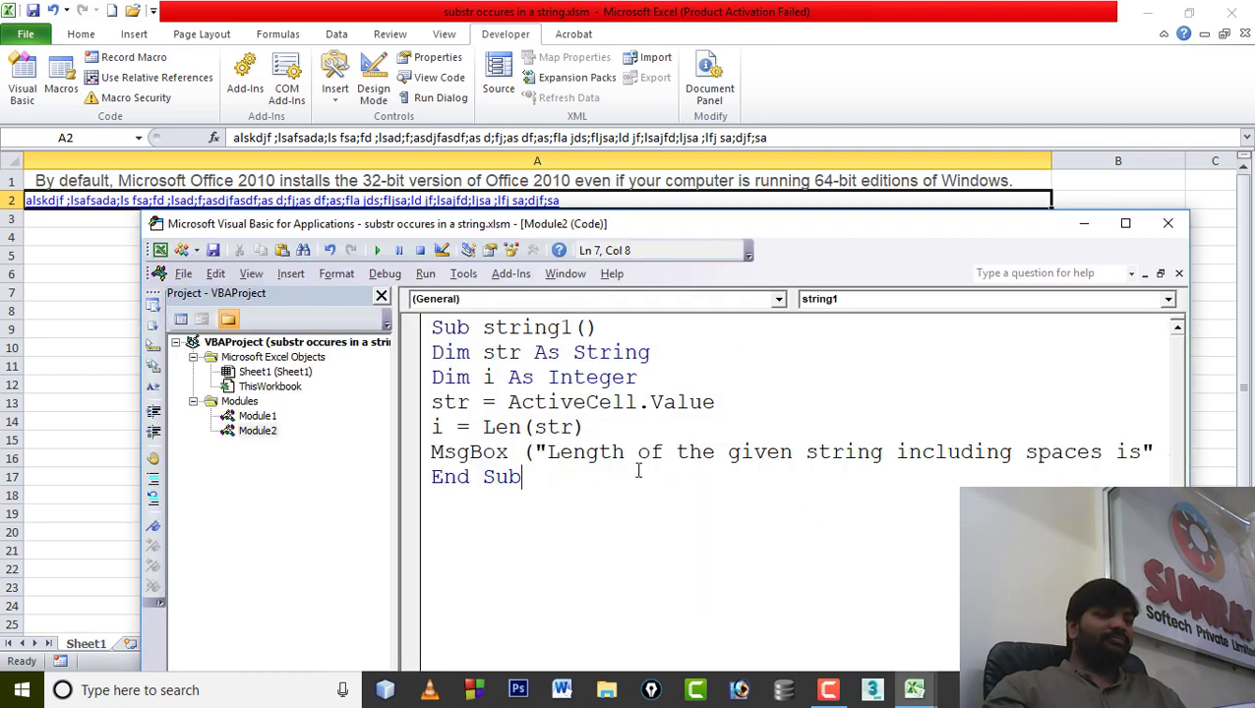
{"action": "left_click_drag", "start_coordinate": [610, 229], "coordinate": [531, 260]}
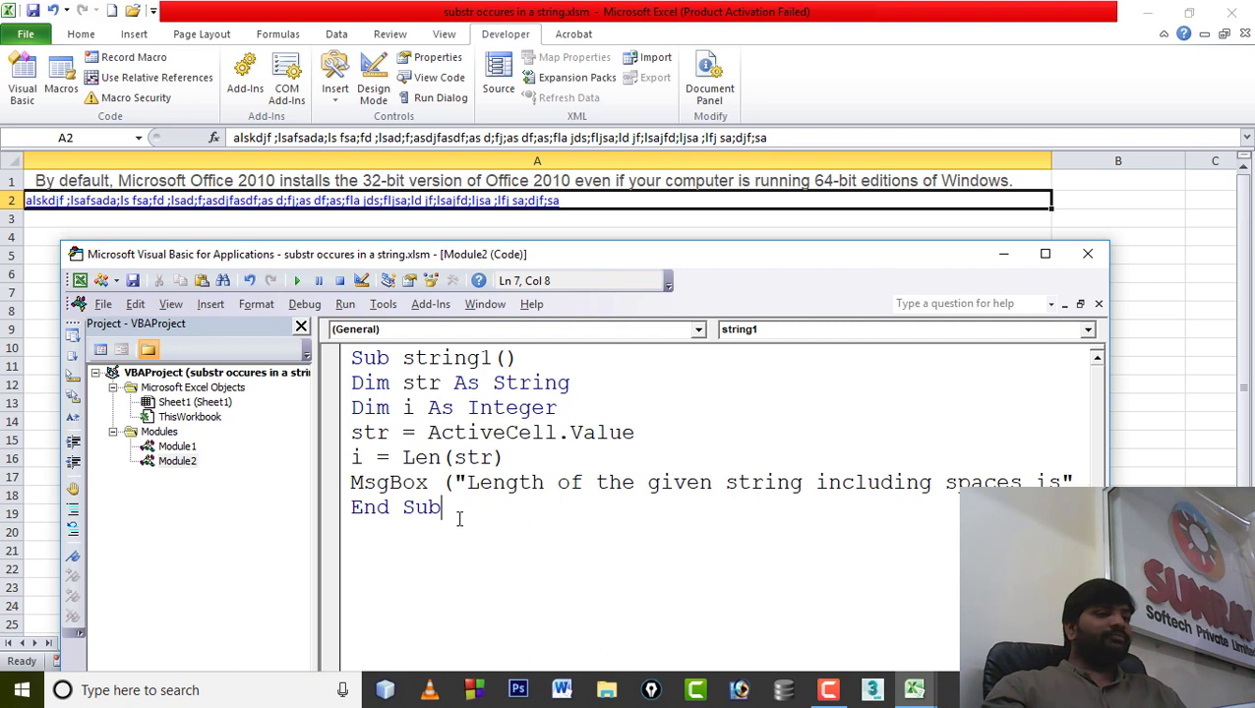
{"action": "left_click_drag", "start_coordinate": [444, 508], "coordinate": [350, 358]}
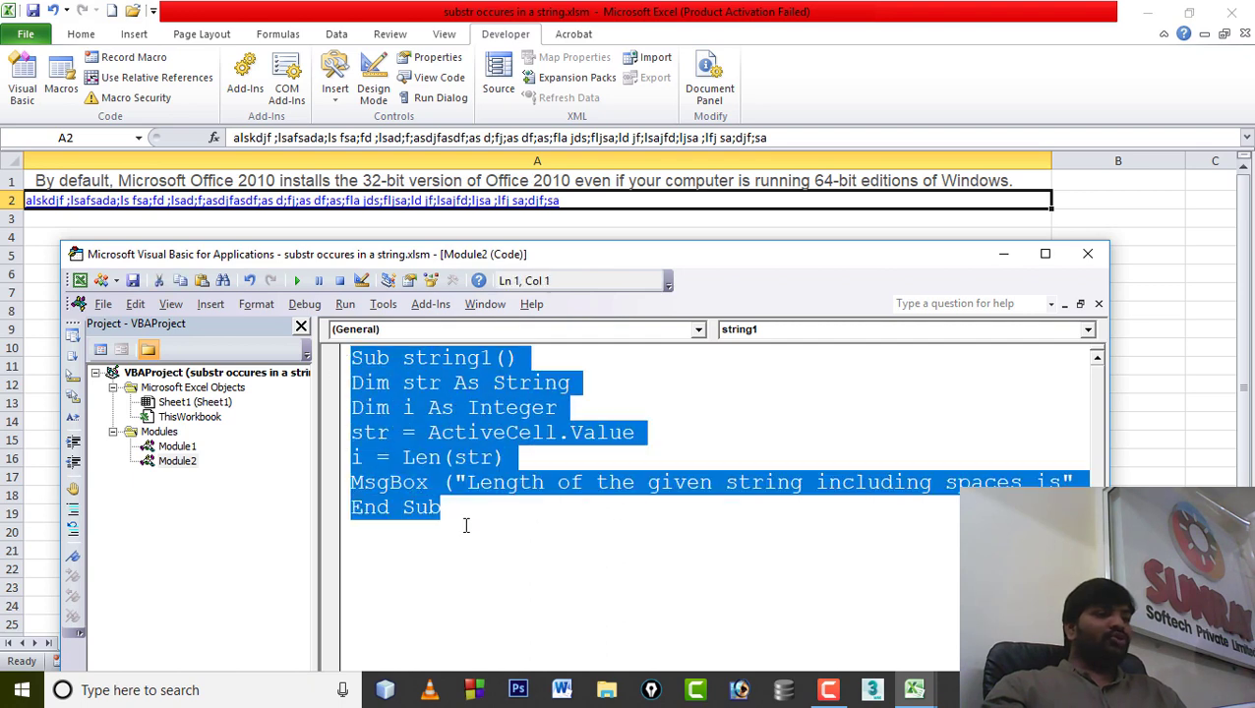
{"action": "left_click", "coordinate": [466, 527]}
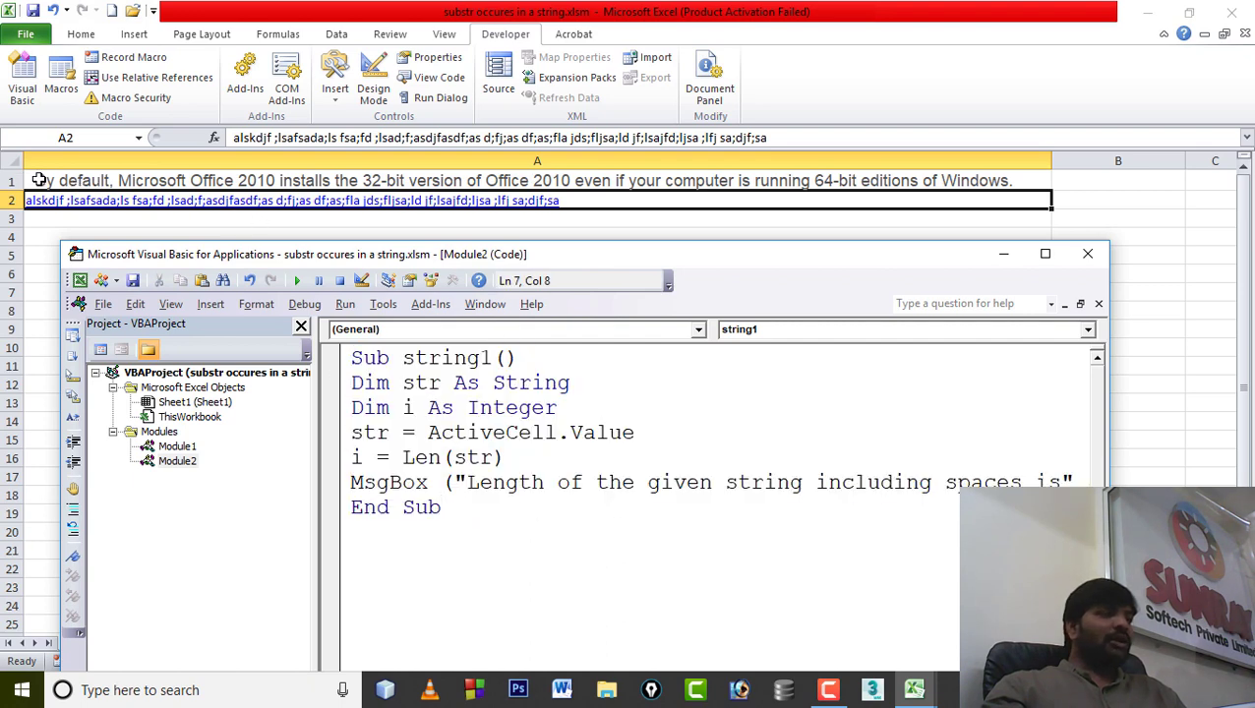